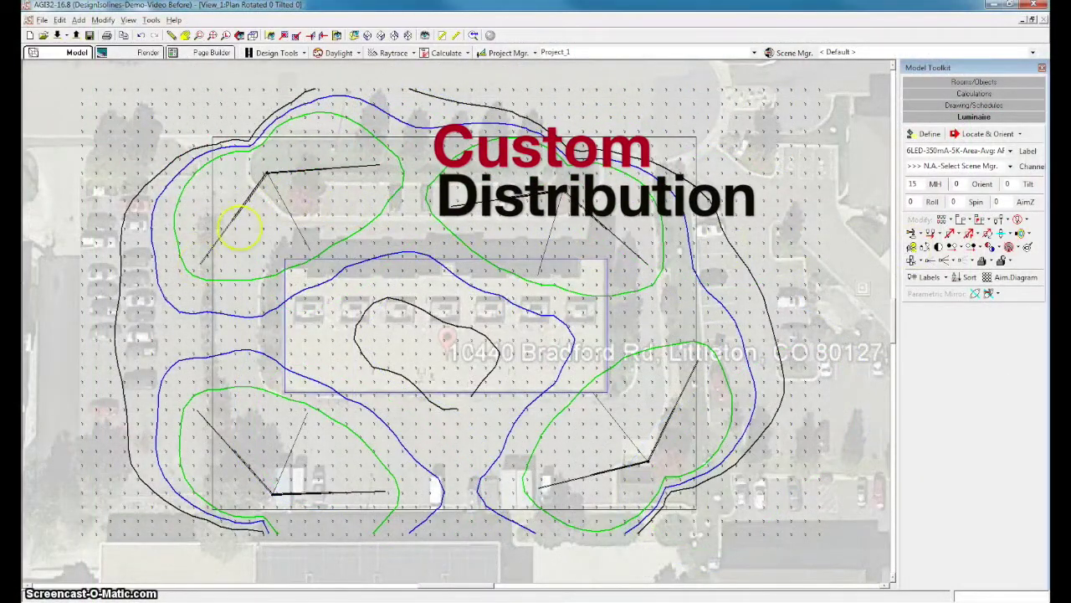
- Zoom in and drag one upper-left pole module's aim point farther down the lot
scroll(471, 376, "up", 1)
scroll(466, 306, "up", 1)
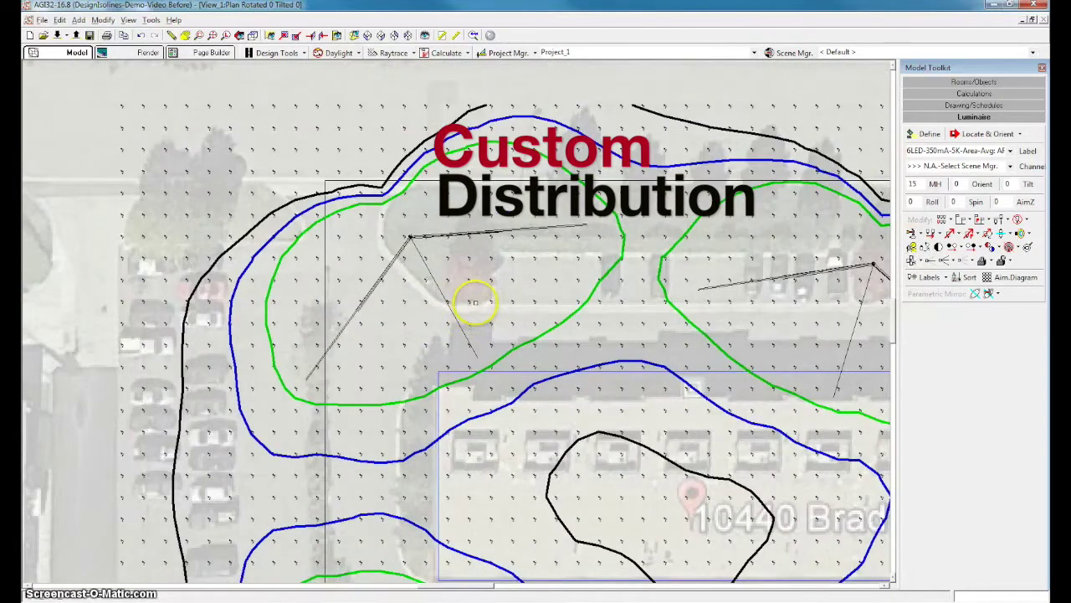
scroll(446, 331, "up", 1)
left_click(245, 414)
left_click_drag(284, 427, 355, 453)
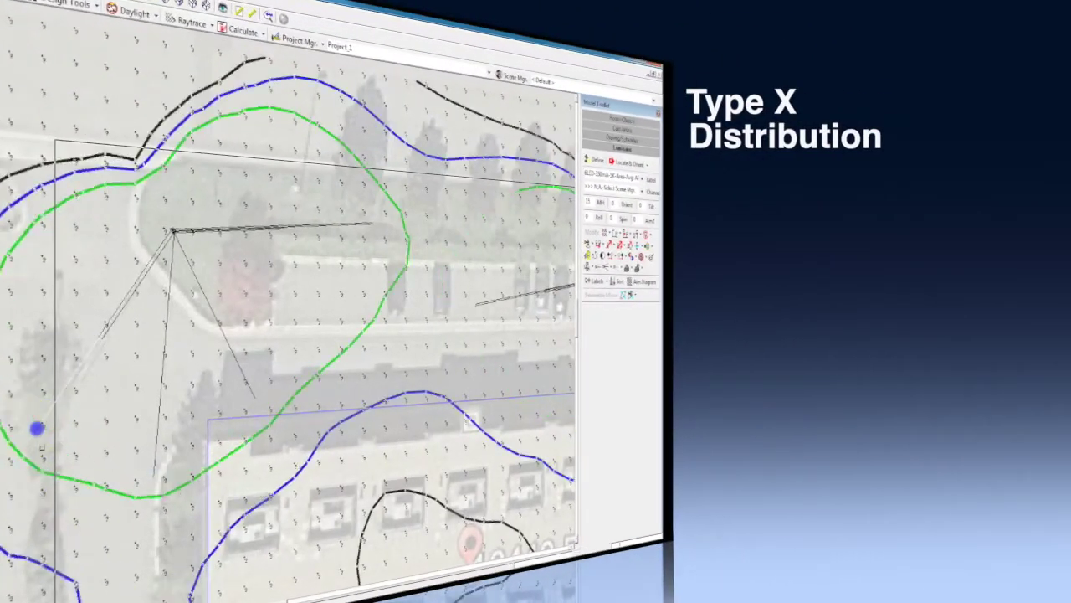
- Drag three more module aim points on that pole to fan across the lot and drive aisle
left_click_drag(37, 427, 104, 452)
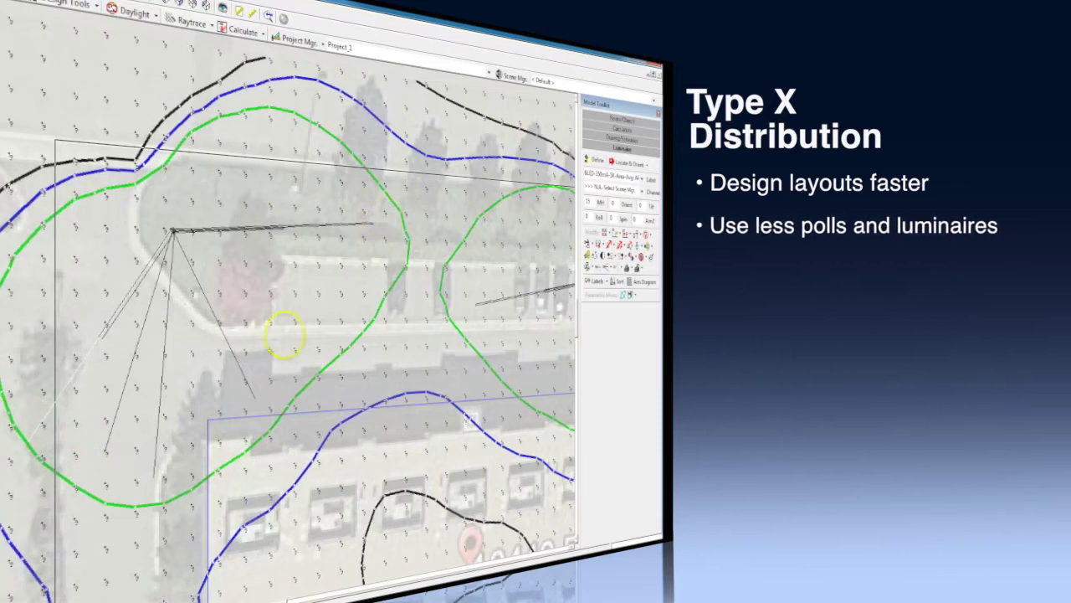
left_click_drag(256, 395, 251, 394)
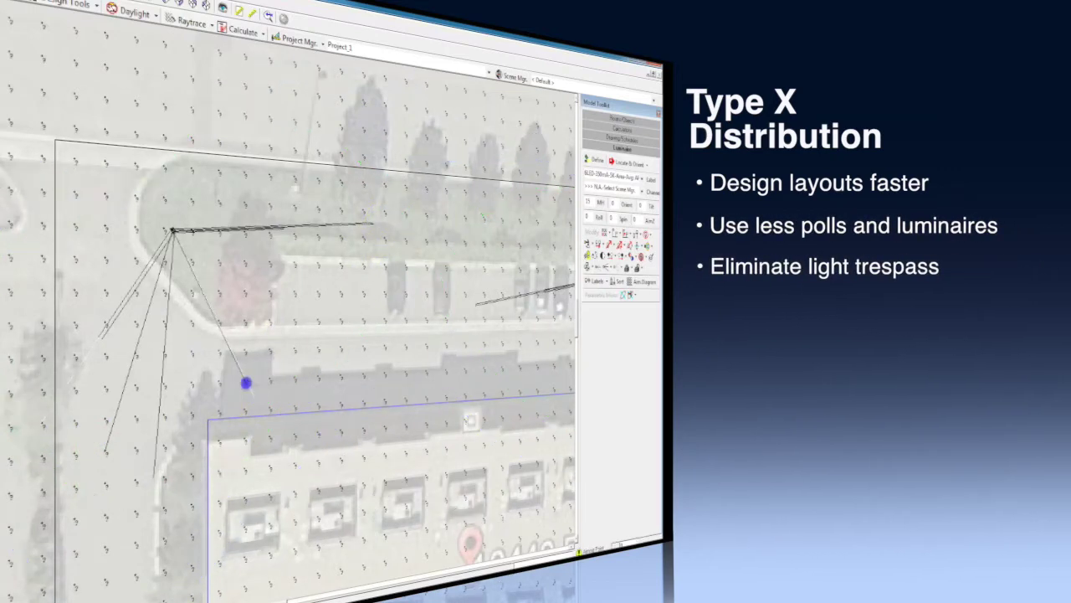
left_click_drag(370, 220, 393, 253)
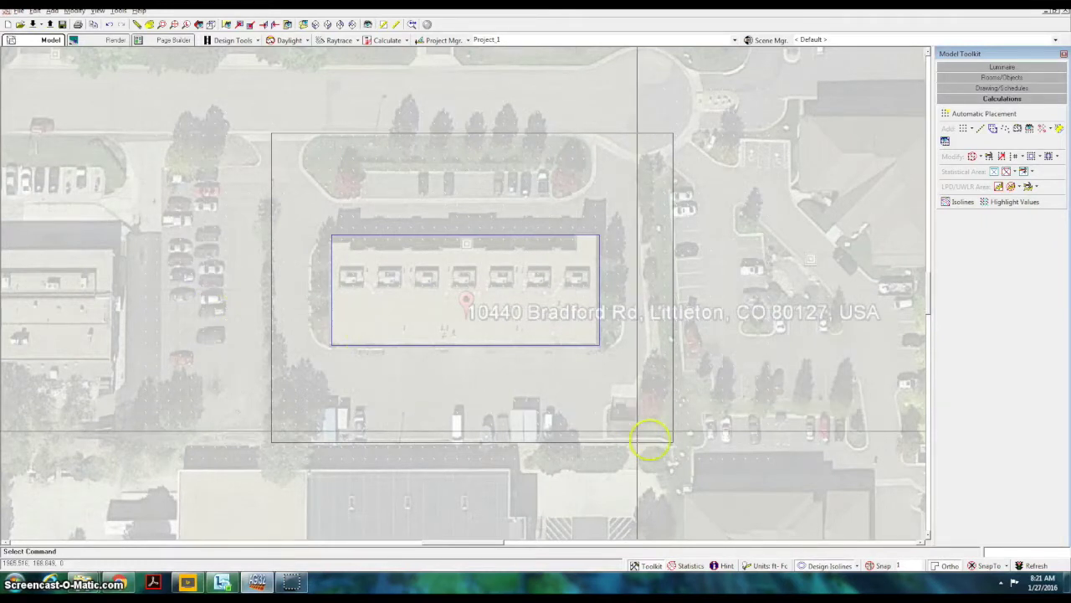
- Choose Feet as display units in the Units dialog, leaving illuminance in footcandles
left_click(779, 568)
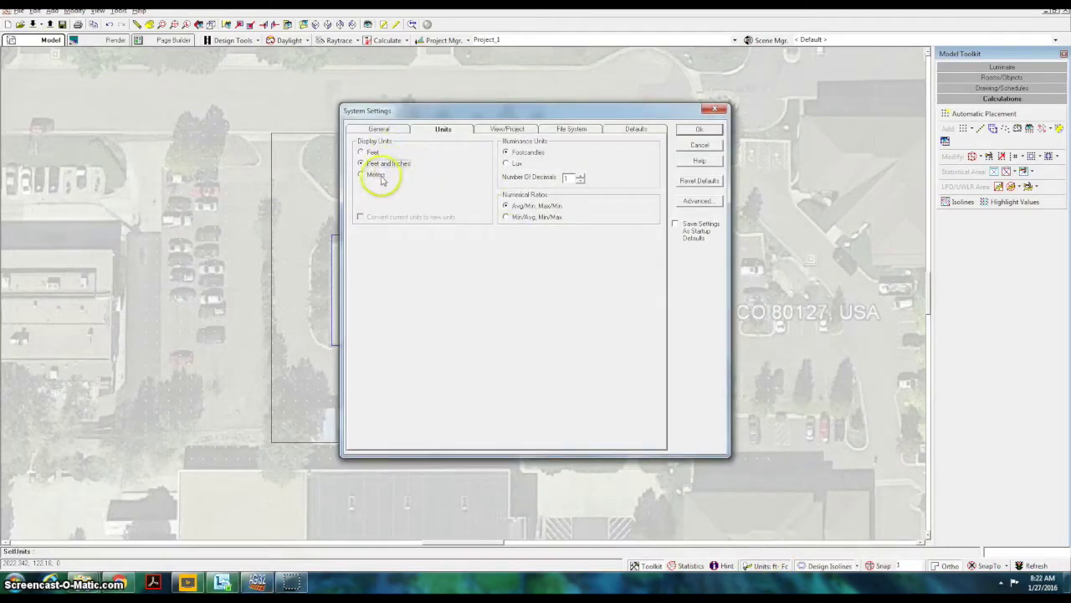
left_click(378, 175)
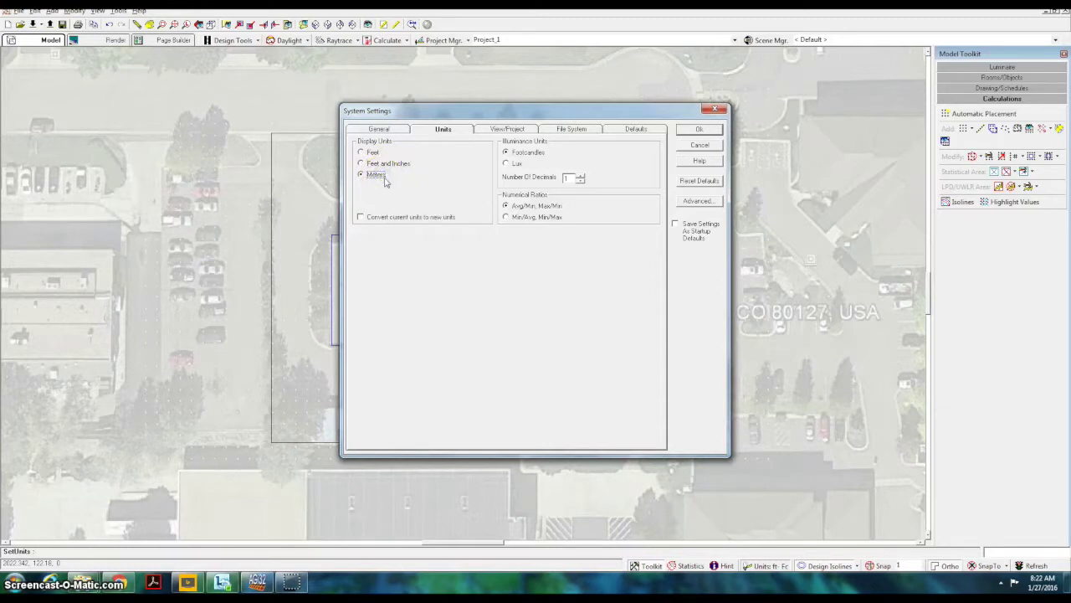
left_click_drag(386, 173, 378, 157)
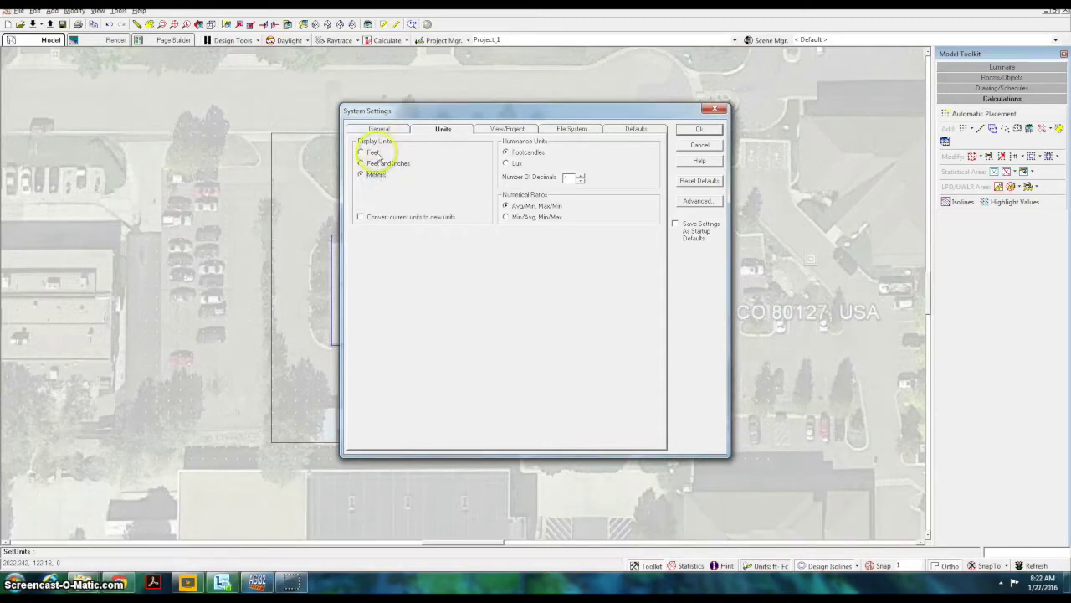
left_click(374, 153)
left_click(690, 132)
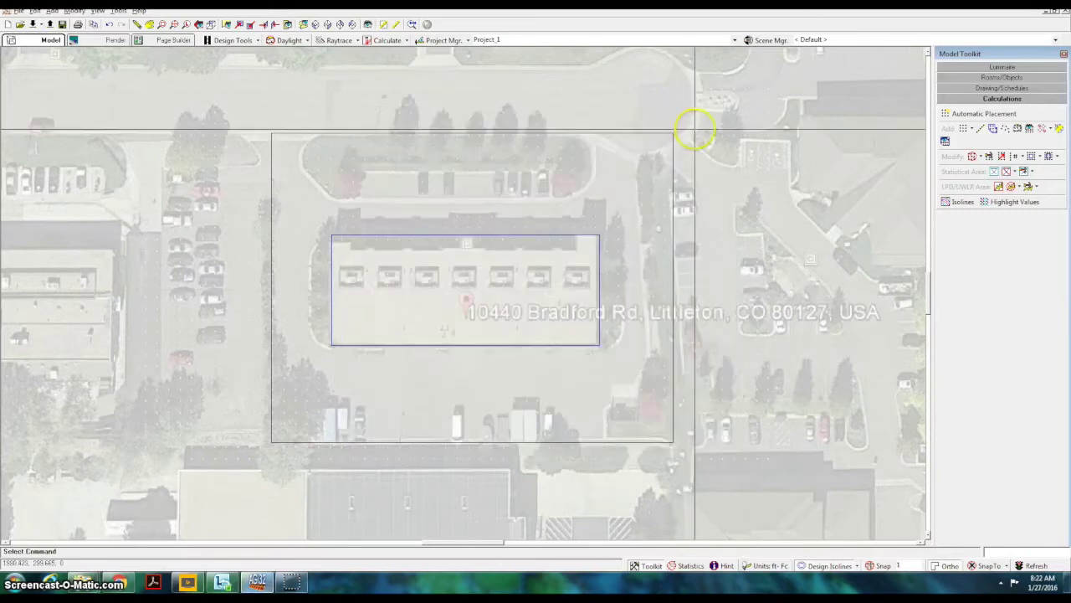
- Add a 2-point grid with 5 by 5 spacing, corners at the lot's lower left and upper right
left_click(972, 130)
left_click(986, 142)
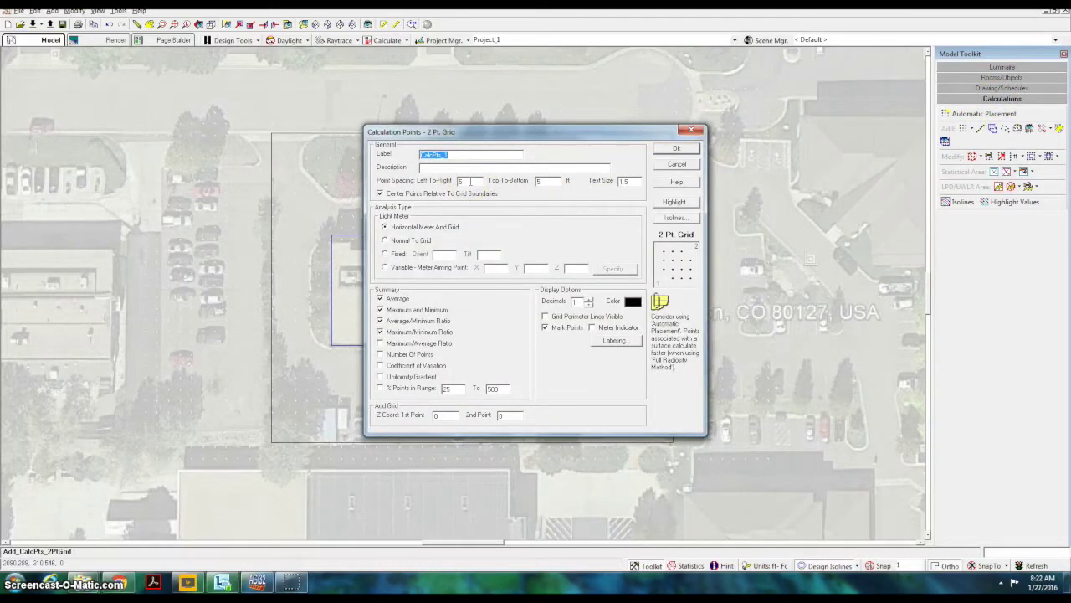
double_click(470, 180)
double_click(550, 180)
left_click(670, 149)
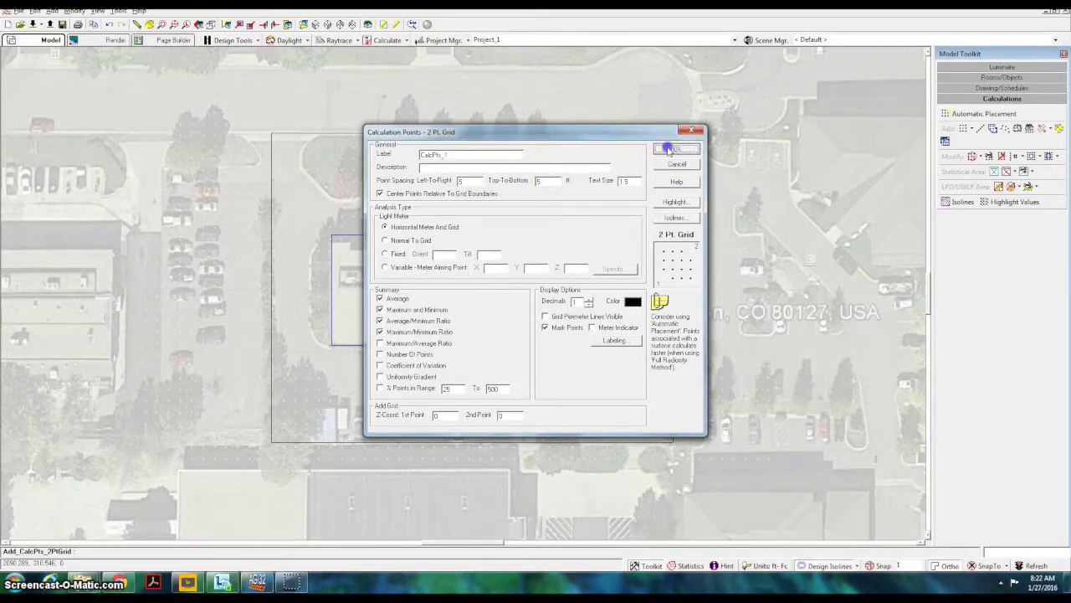
left_click(154, 467)
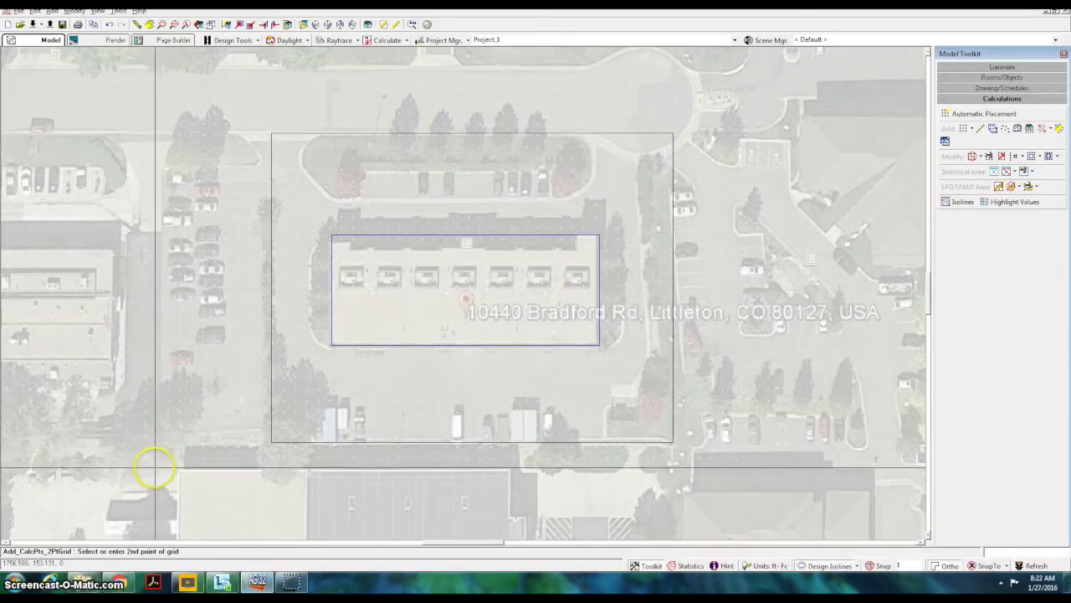
left_click(782, 91)
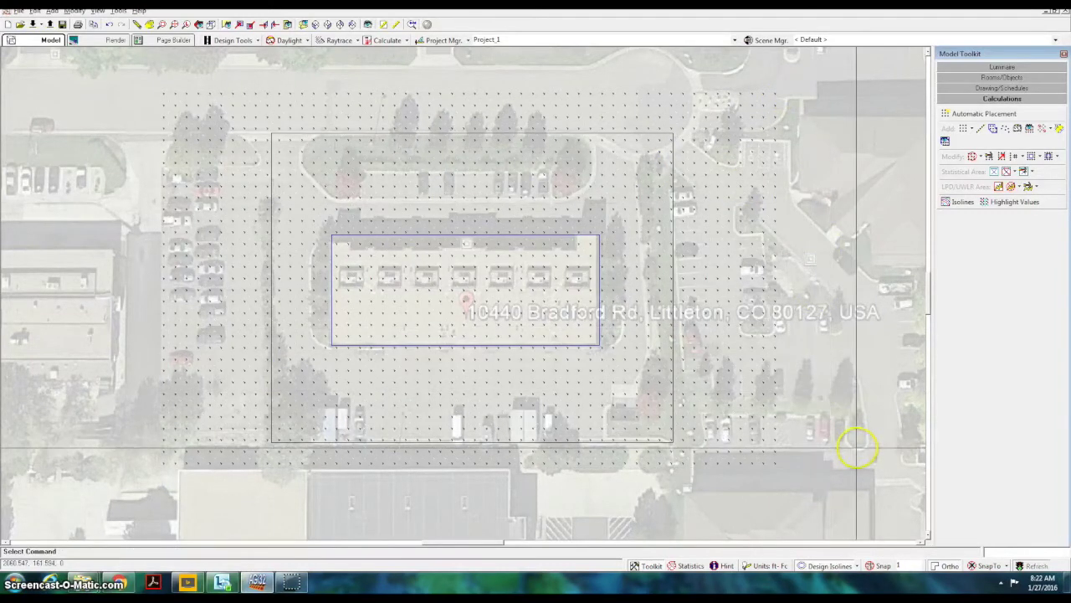
- Enter isoline values 0.125, 0.25 and 0.5 fc, keeping the 0.5 isoline green
left_click(856, 567)
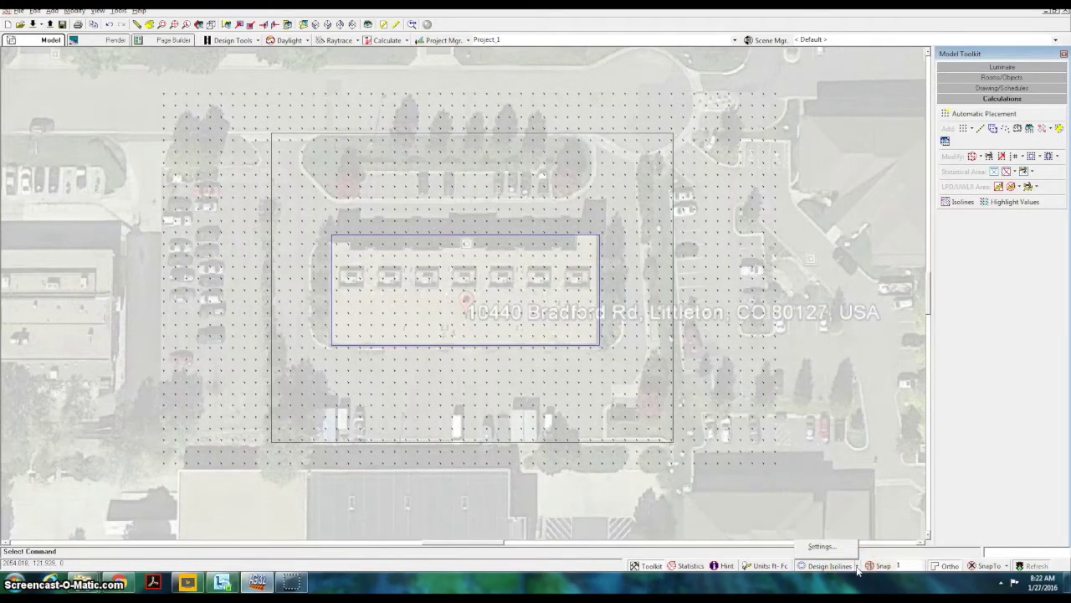
left_click(845, 548)
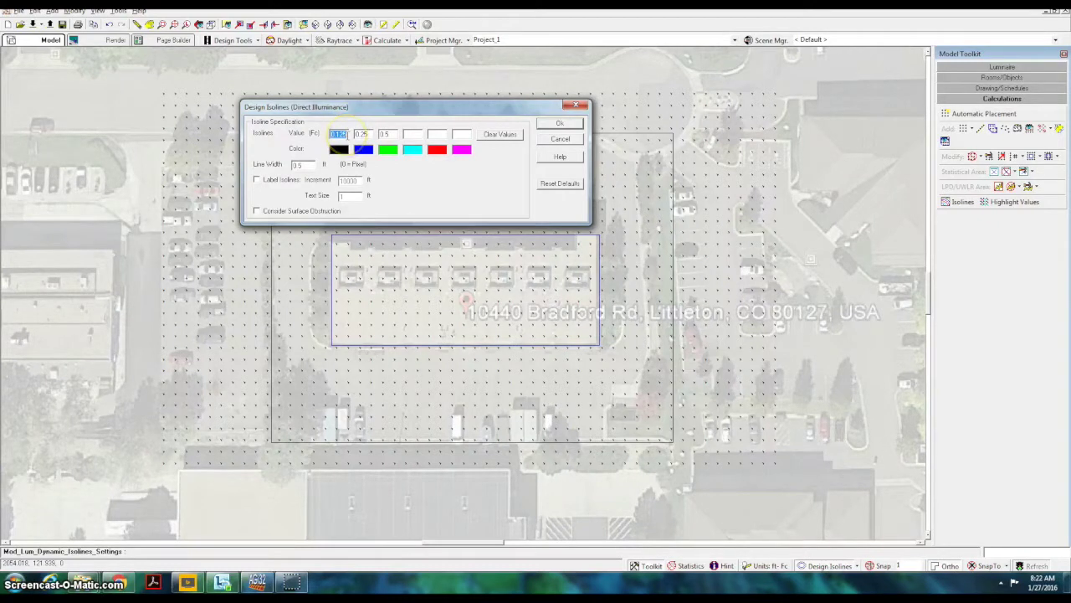
left_click(348, 135)
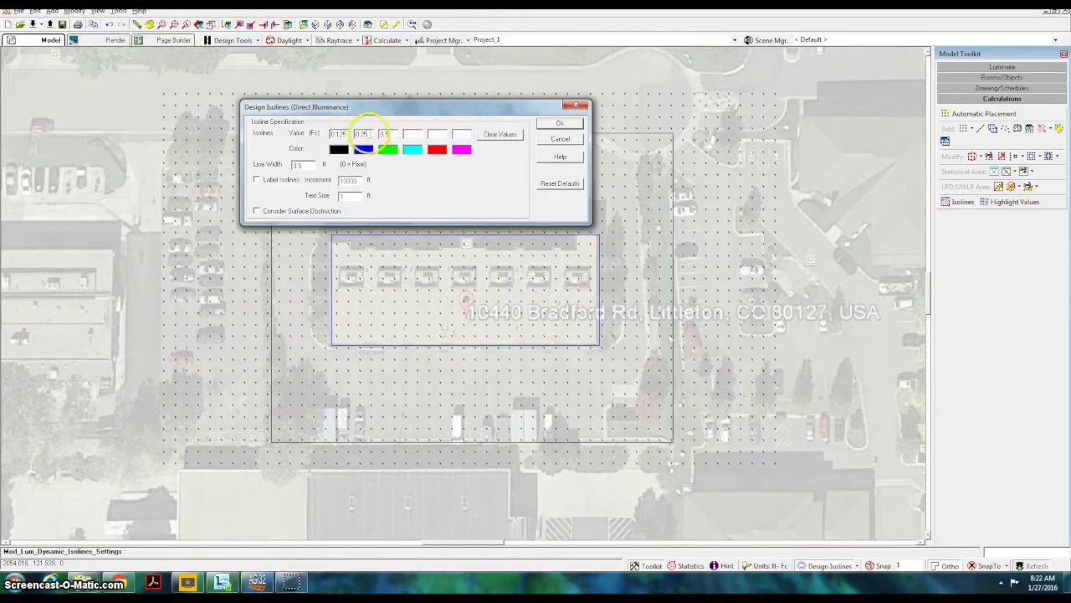
double_click(366, 134)
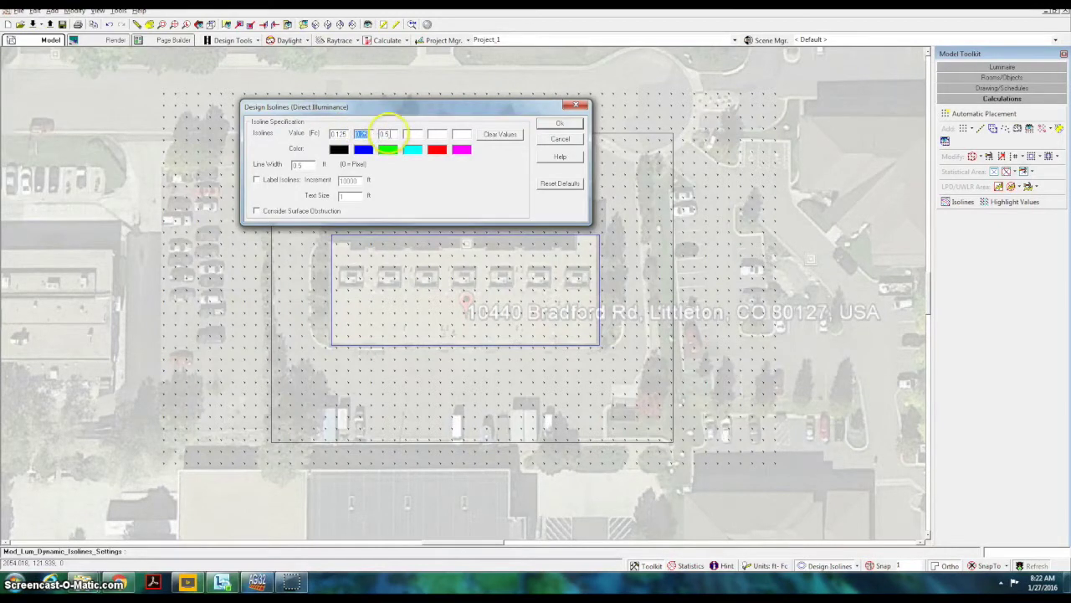
double_click(386, 134)
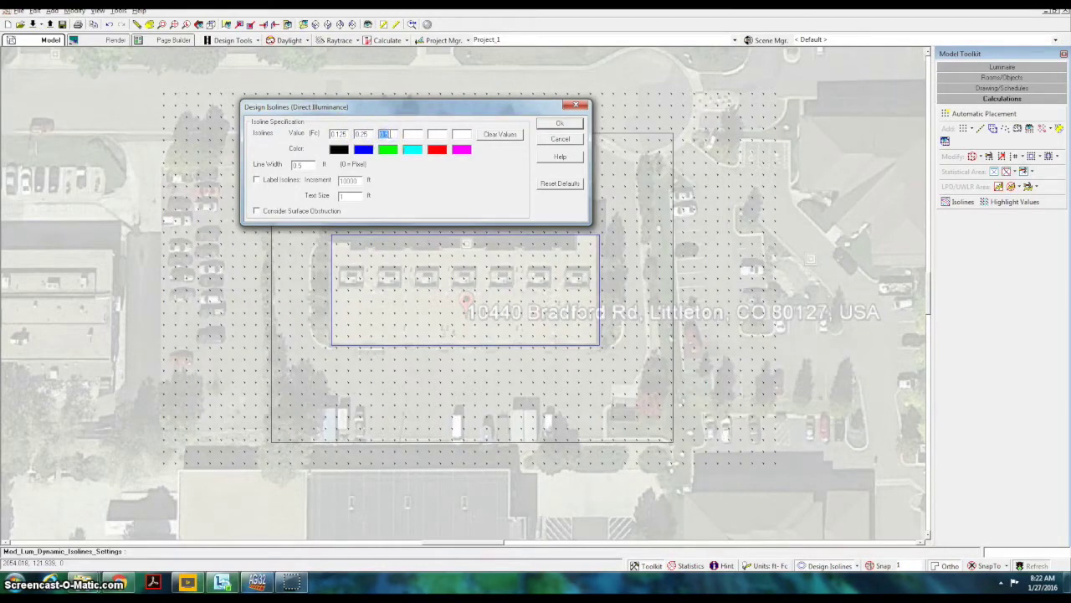
left_click(388, 151)
left_click(388, 150)
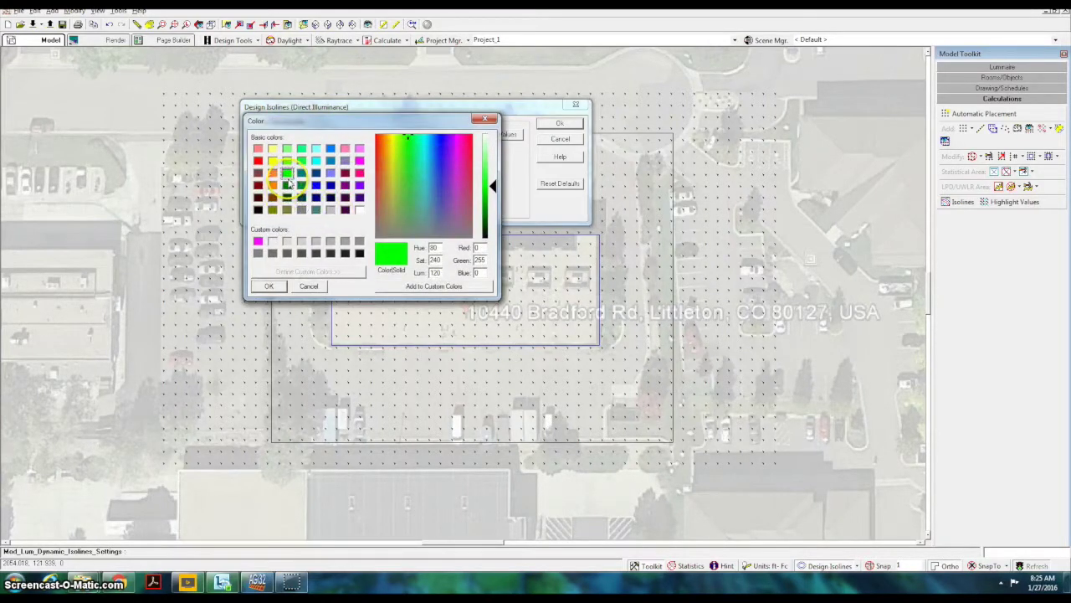
left_click(270, 286)
left_click(561, 123)
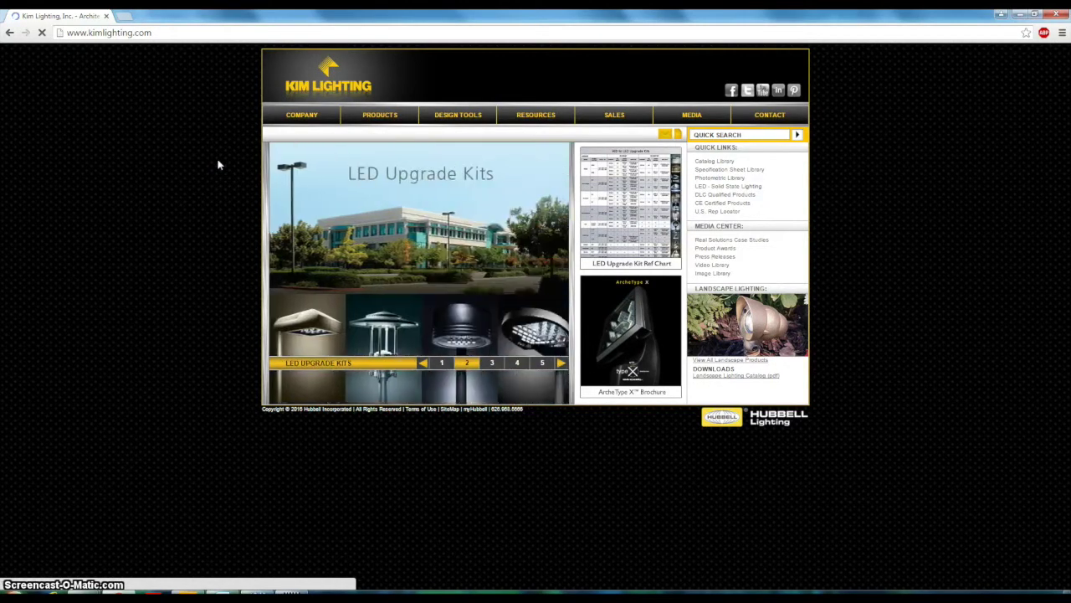
- Quick-search 'ARX' and open the ArcheType X Site/Area product result
left_click(706, 134)
type("A")
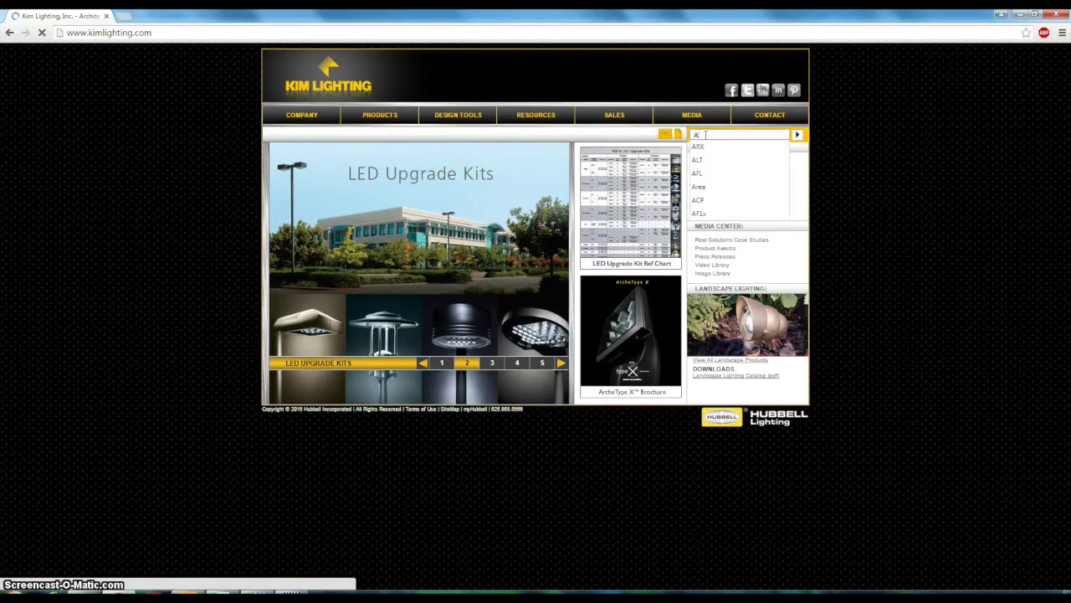
type("RX")
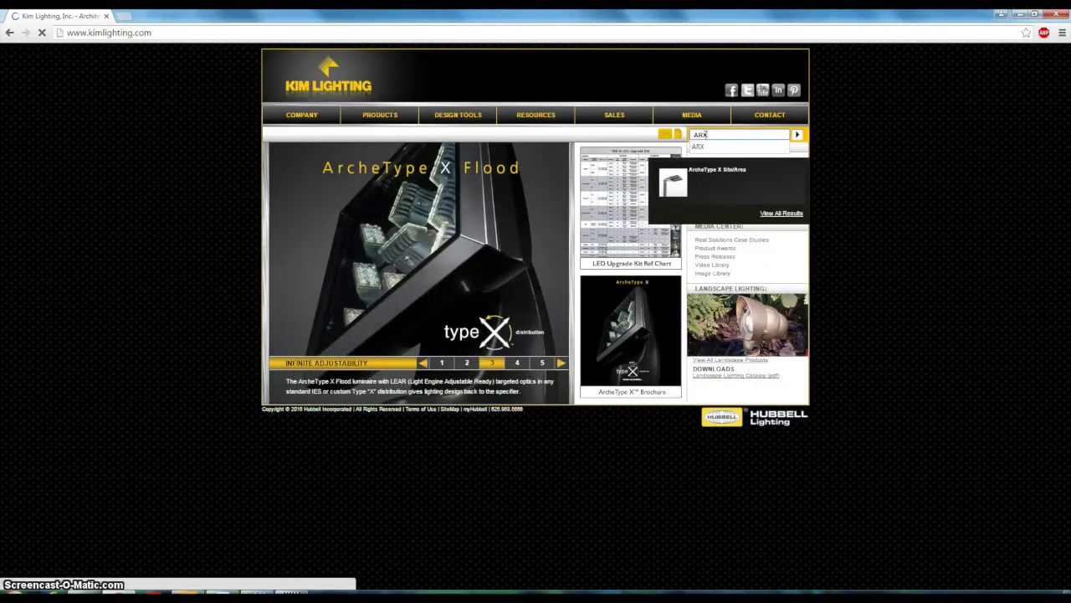
left_click(701, 176)
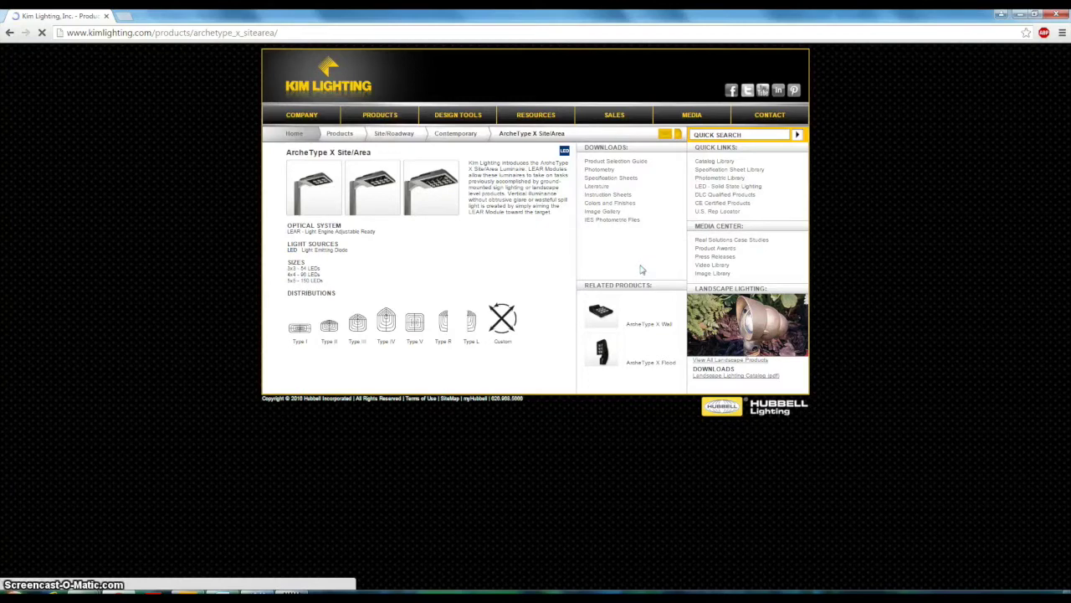
- Browse the ArcheType X photometry downloads and choose the ARX09 IES photometric files
left_click(642, 263)
left_click(603, 170)
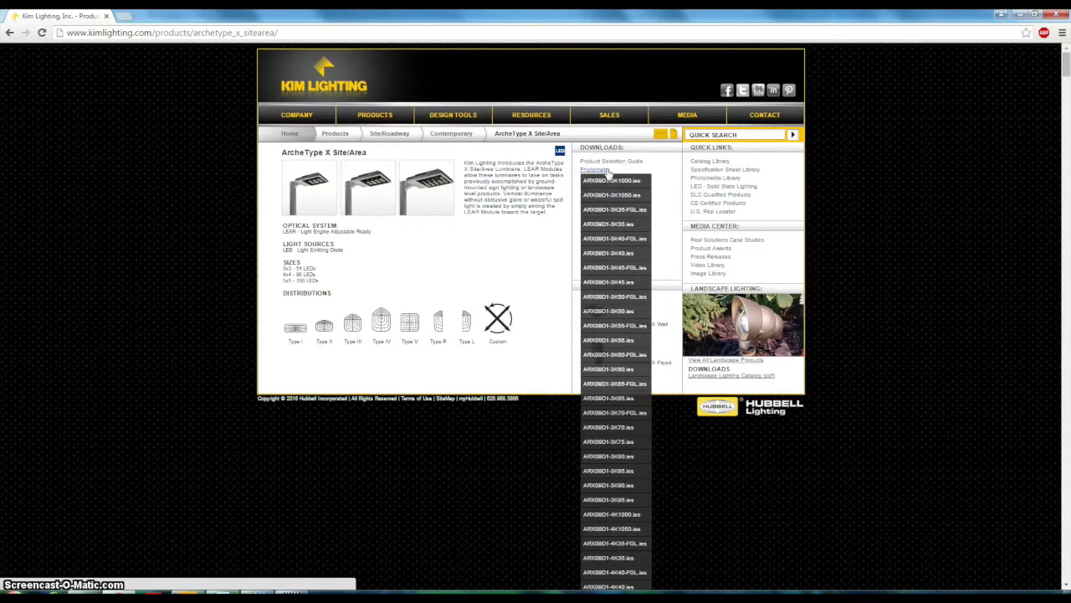
left_click(618, 276)
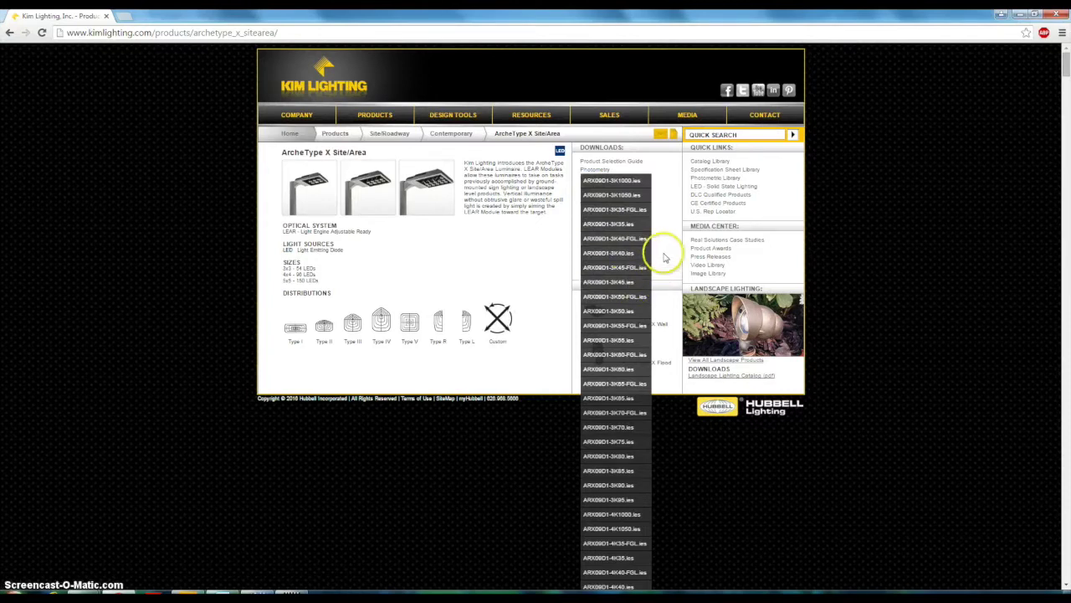
left_click(660, 250)
left_click(634, 221)
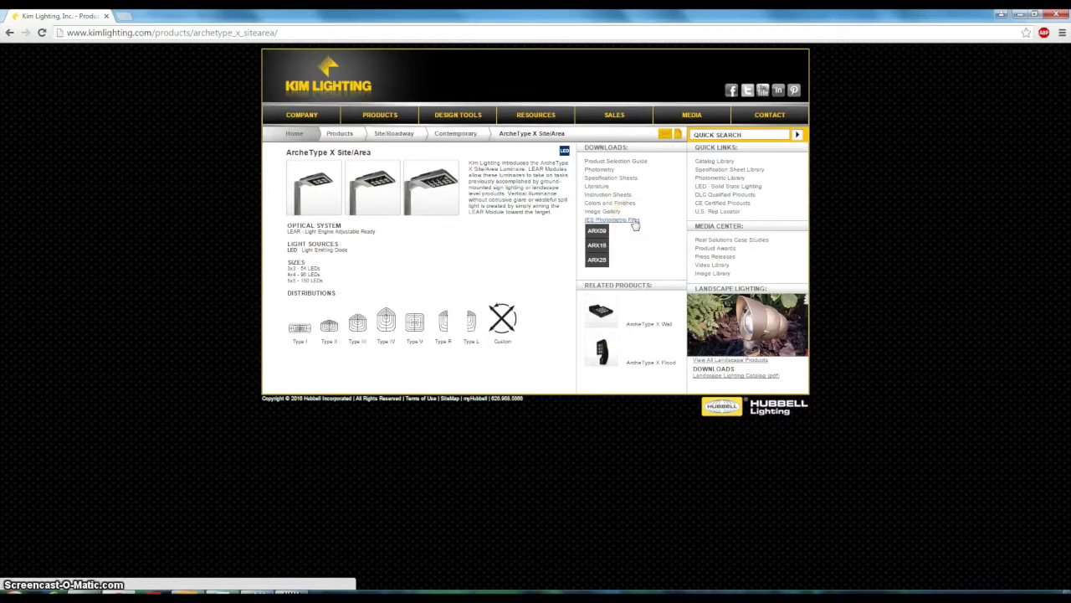
left_click(617, 226)
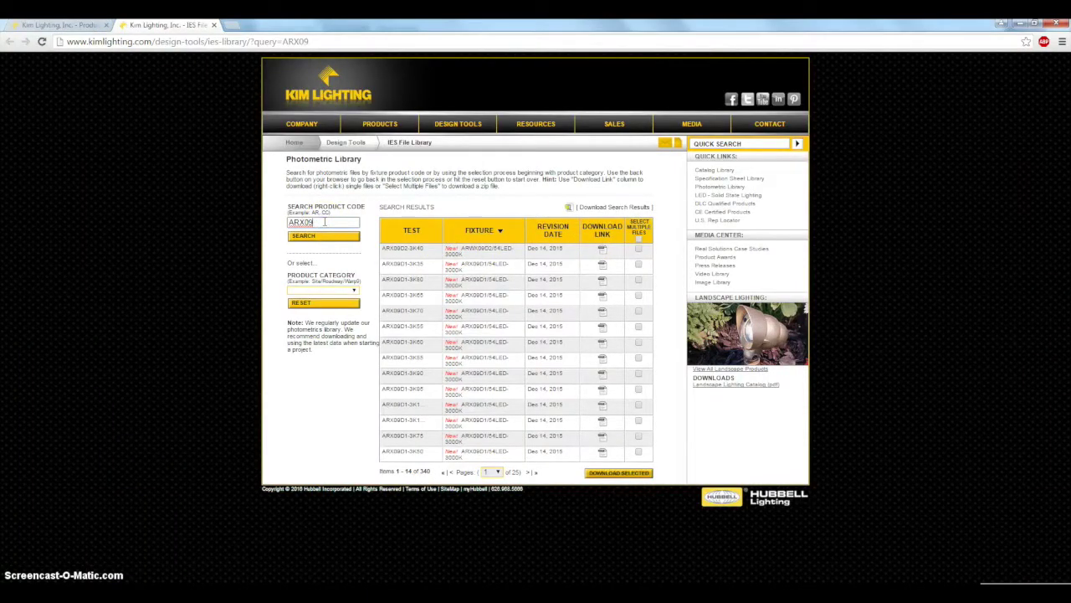
- Search photometry for ARX09*D3*5k*35 and download the first IES result
type("*")
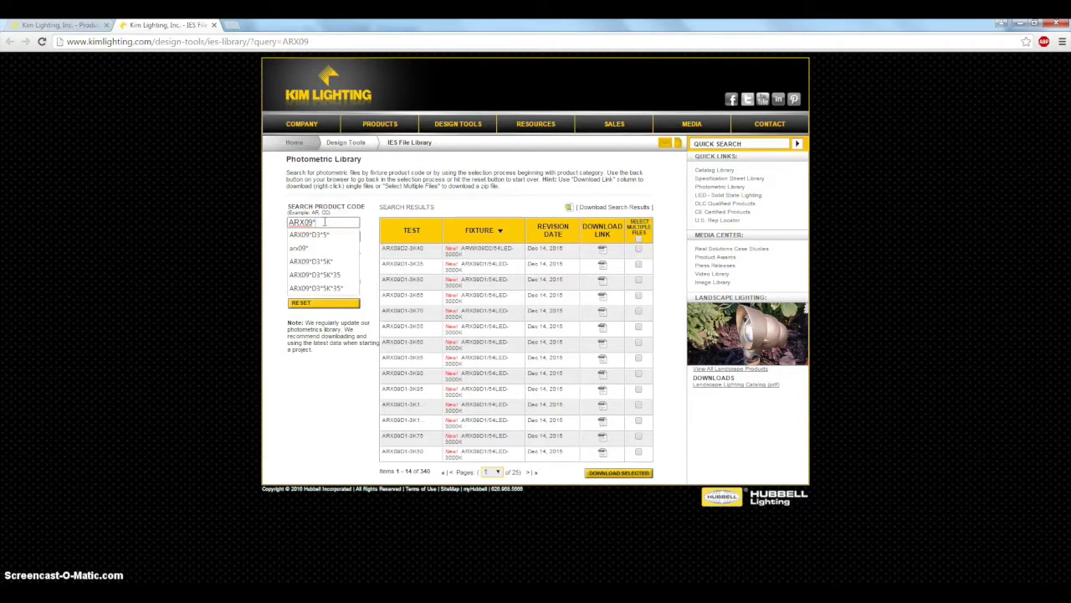
type("D3")
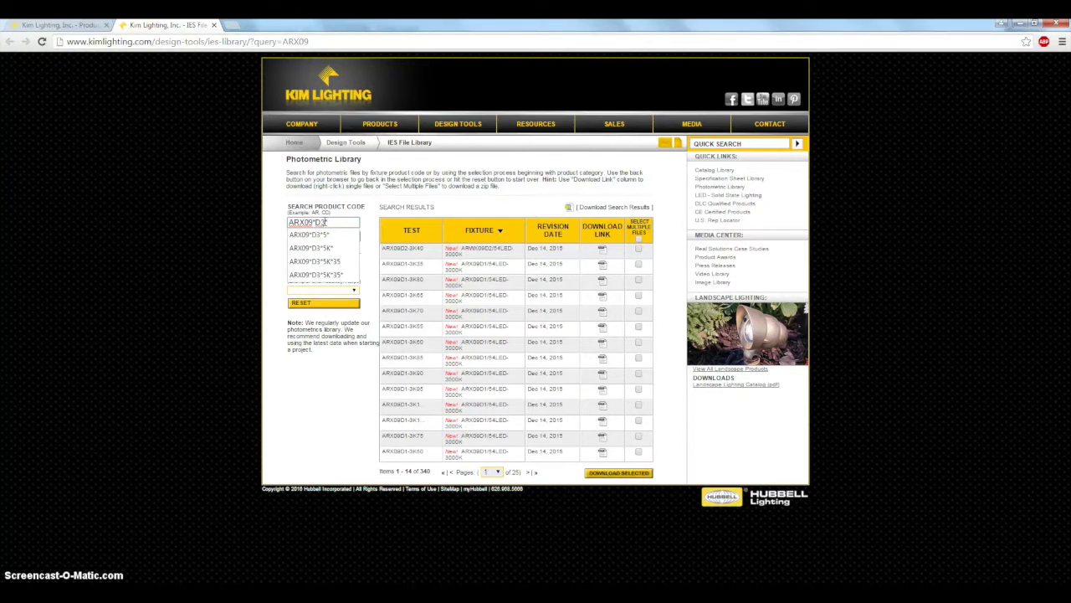
type("k")
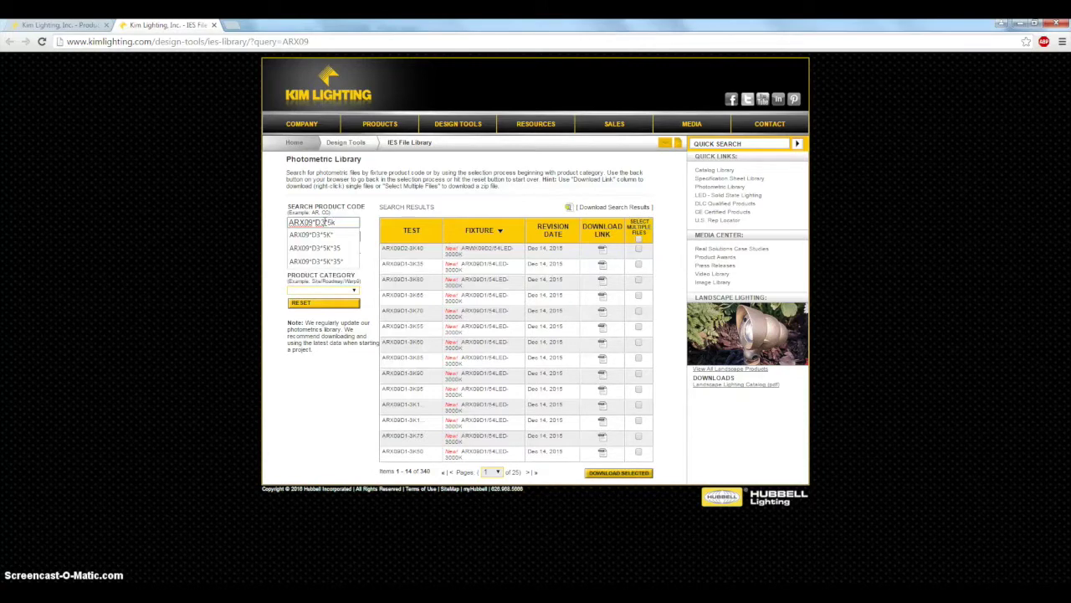
type("*35")
key("Return")
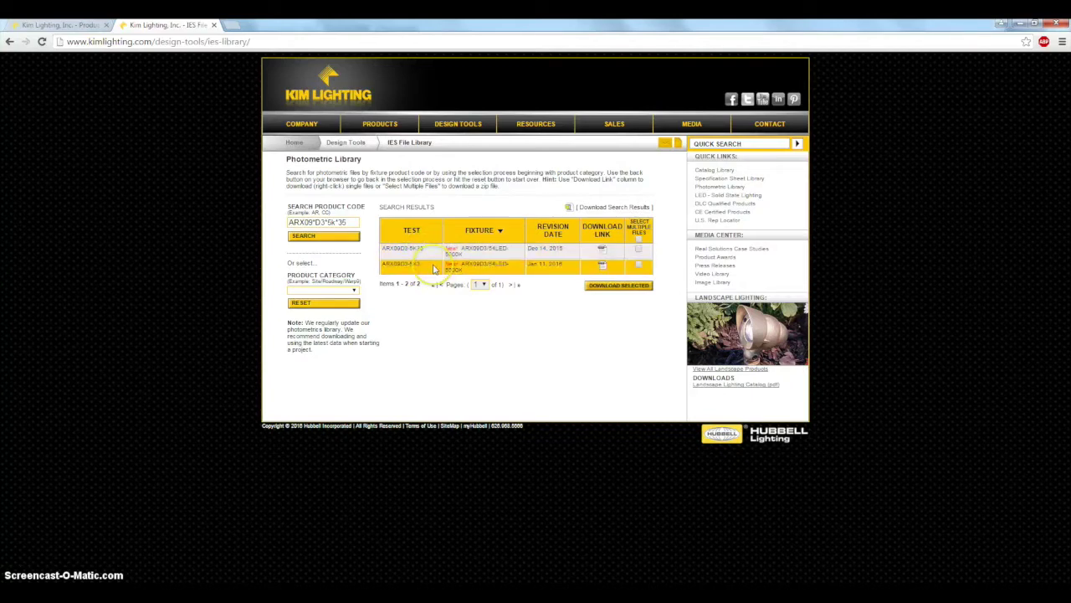
left_click(603, 250)
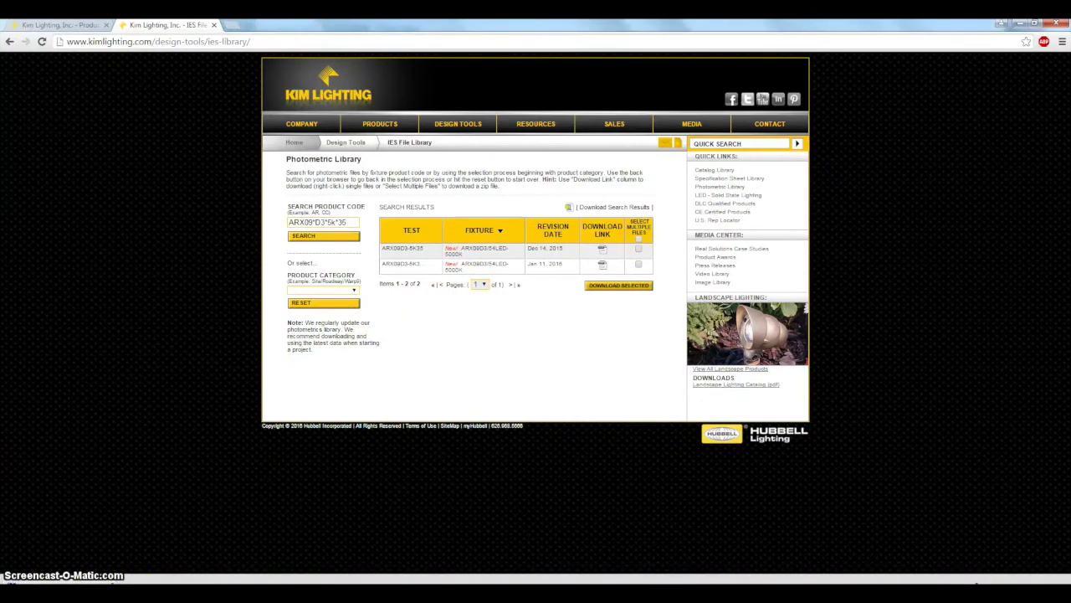
- Back in AGi32, load the downloaded arx09d3-5k35 IES file as a new luminaire type
left_click(258, 548)
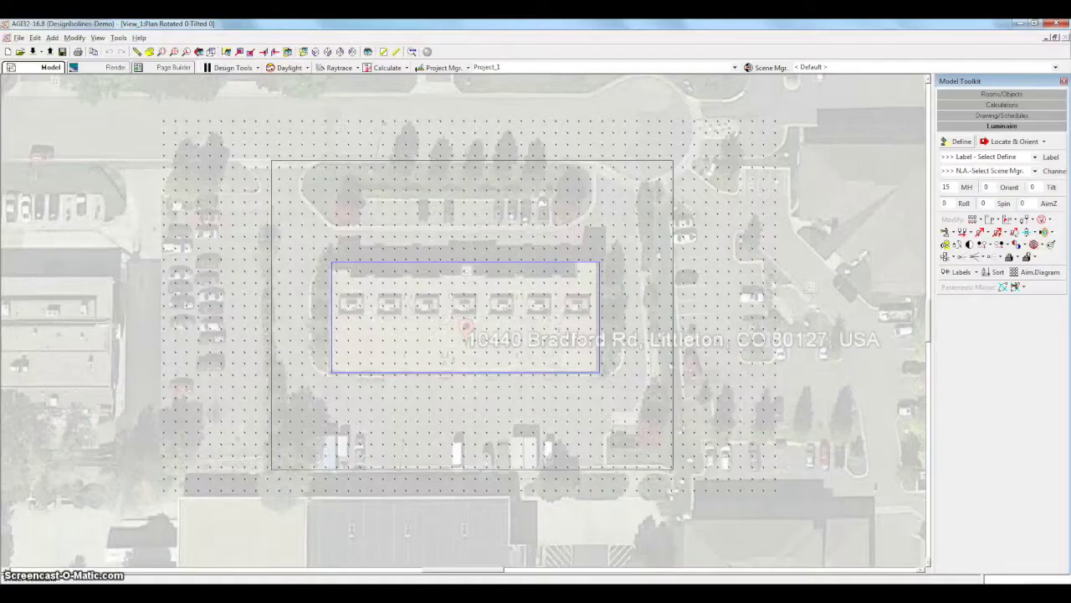
left_click(542, 325)
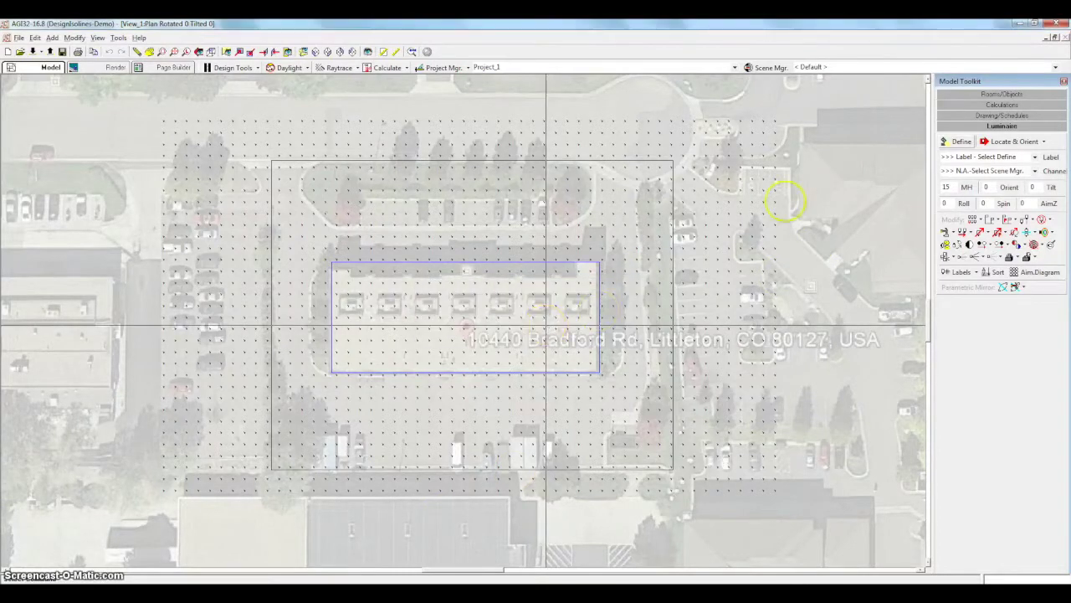
left_click(961, 142)
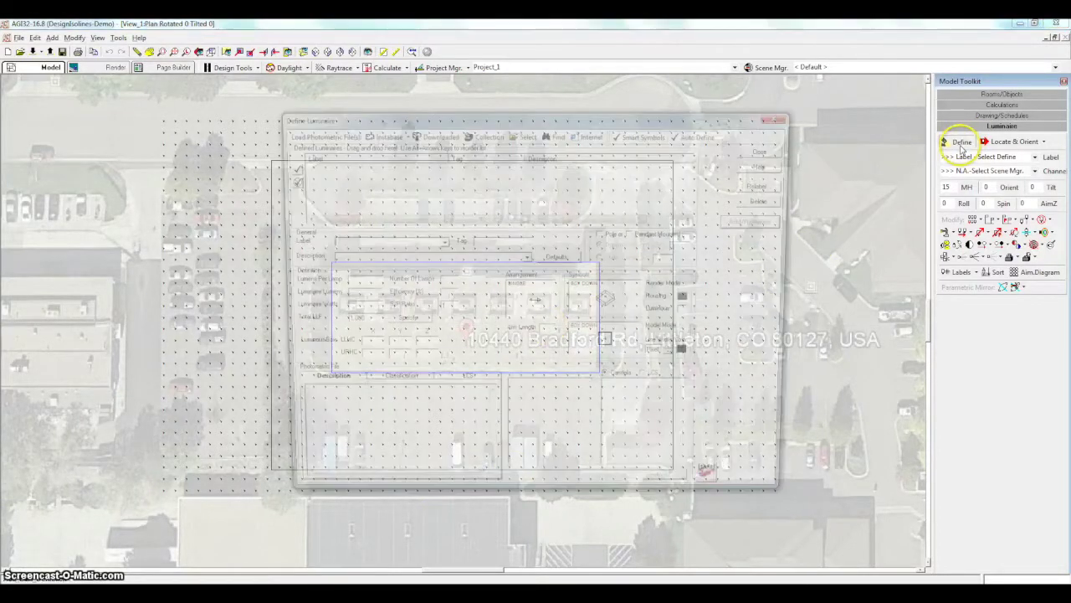
left_click(526, 135)
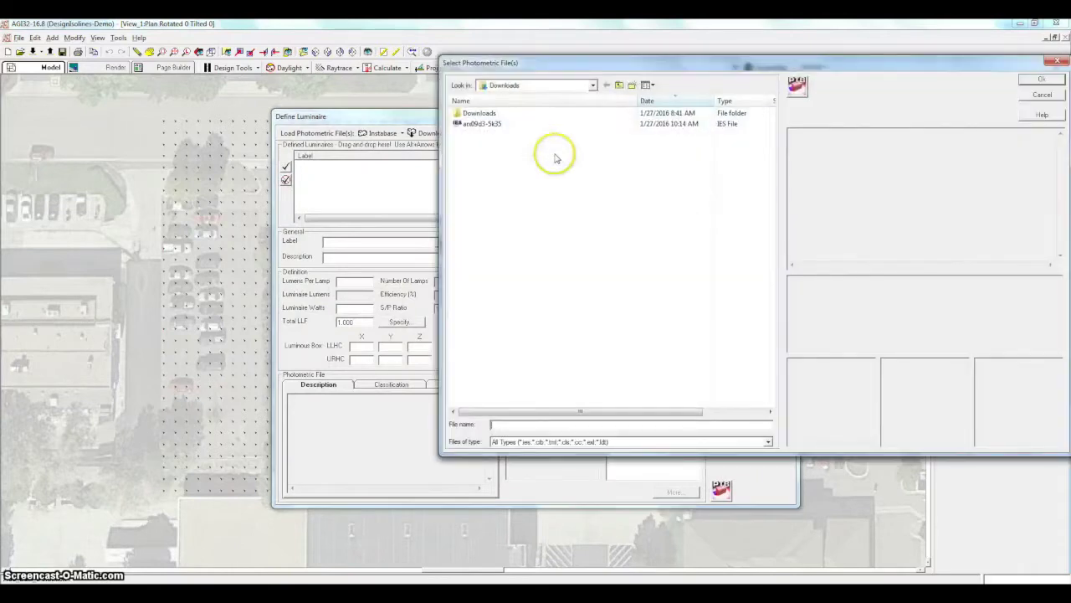
left_click(507, 126)
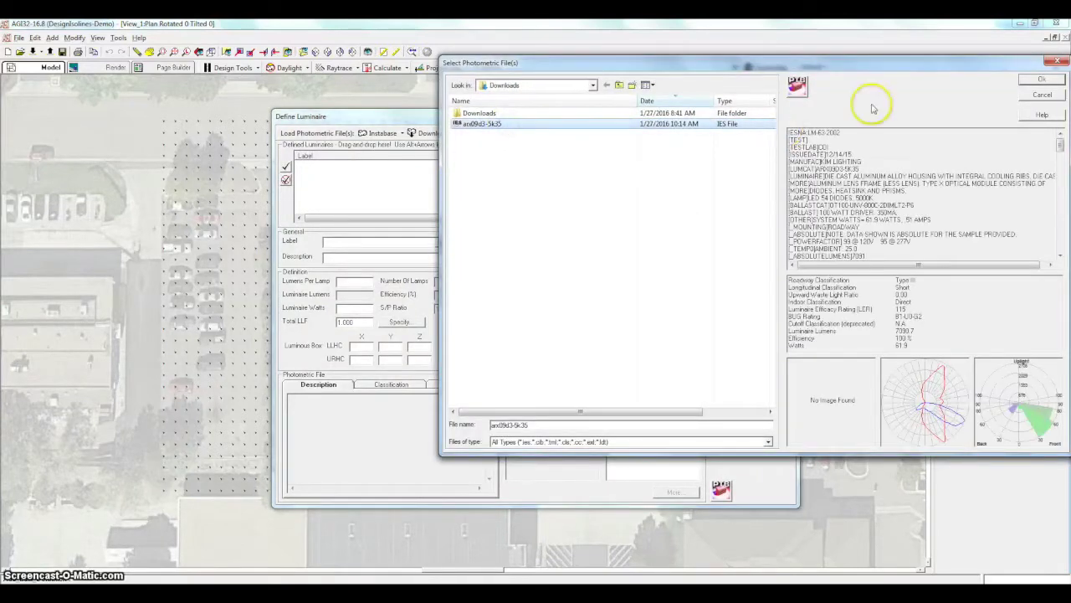
left_click(1038, 81)
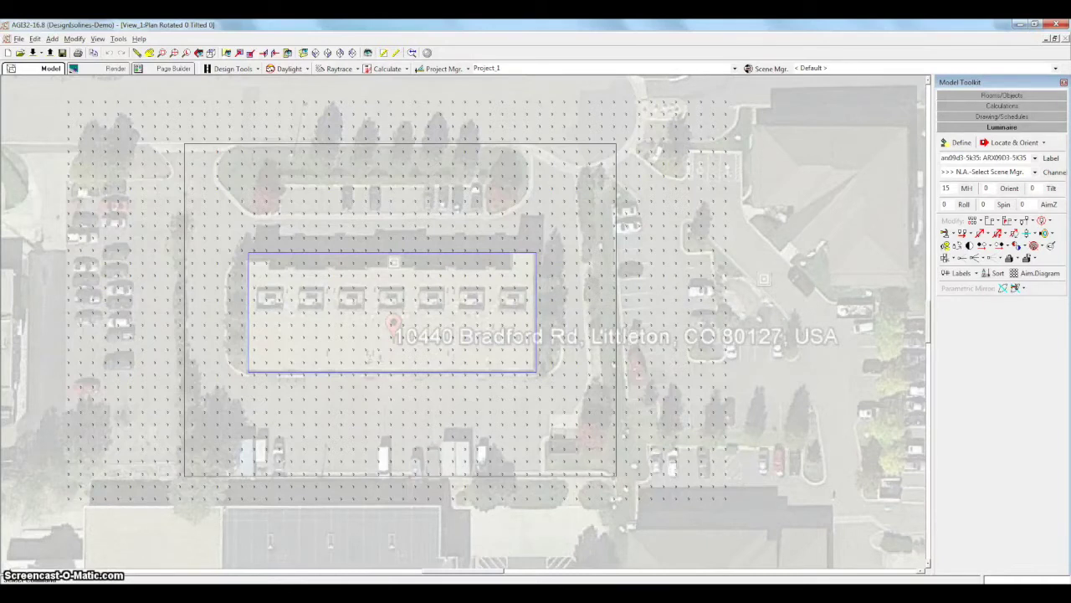
- Start an AGI file import and browse to the Ft Group files folder
left_click(19, 39)
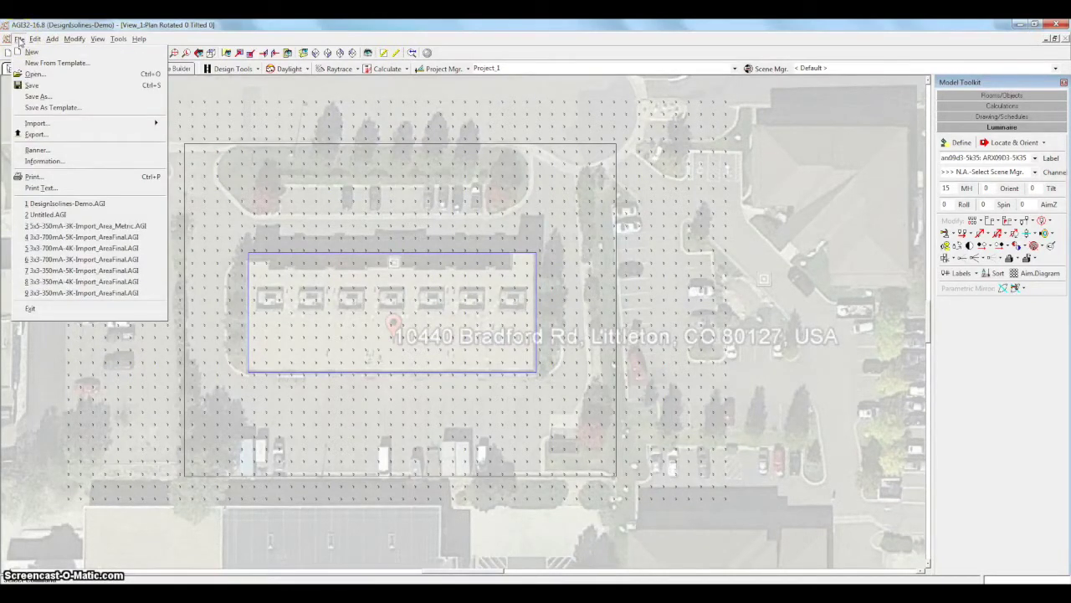
mouse_move(38, 123)
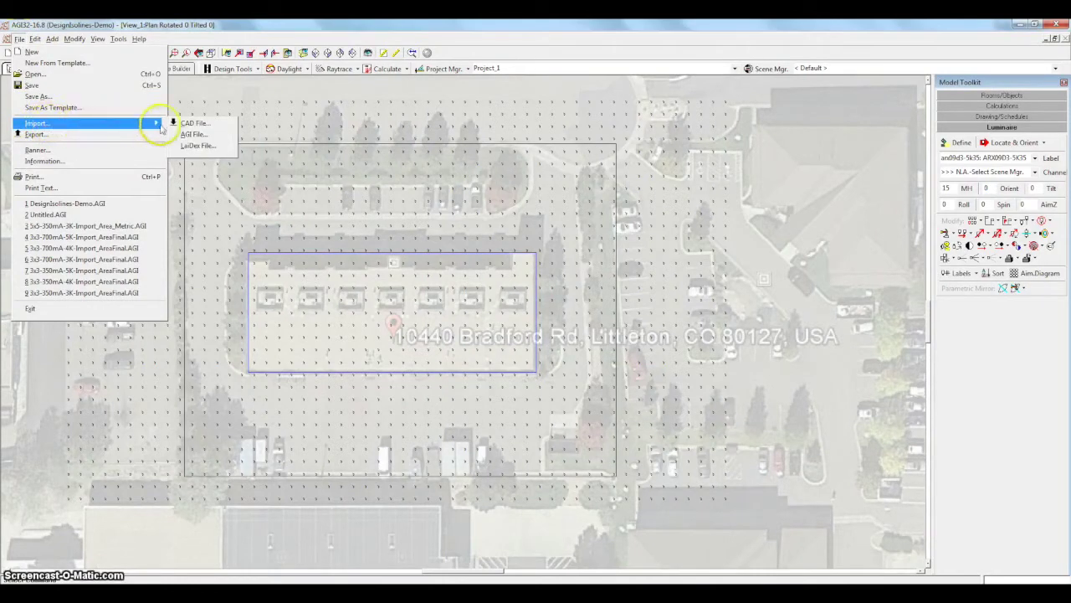
left_click(188, 134)
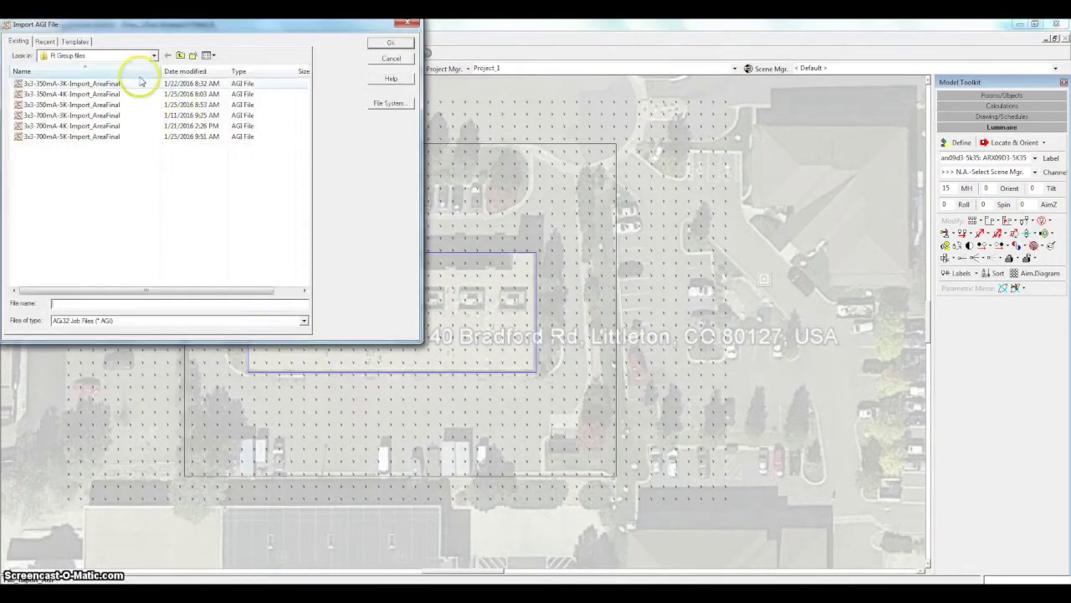
left_click(180, 55)
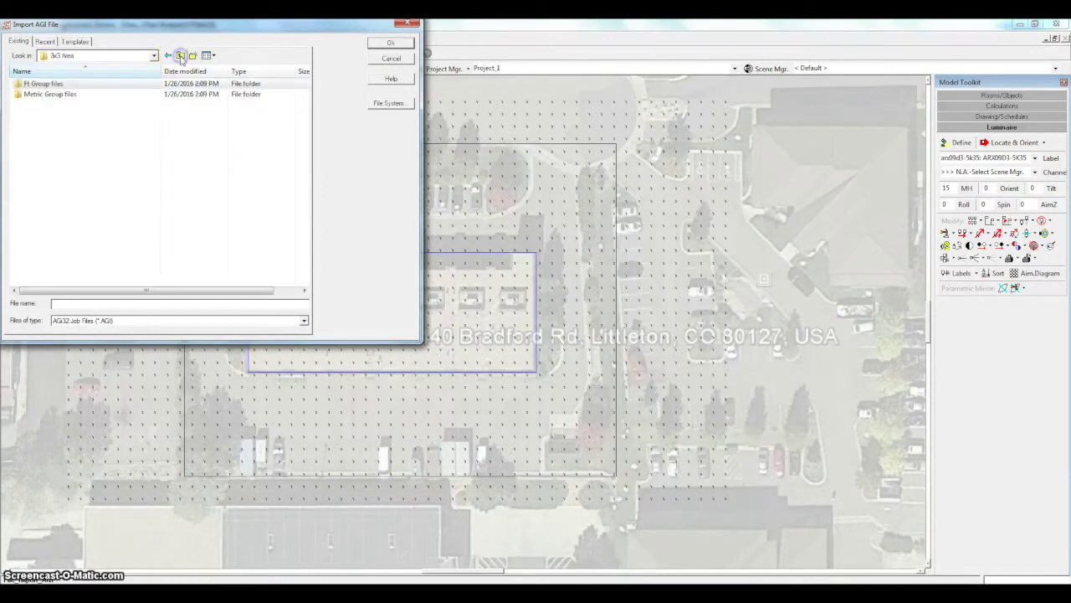
left_click(119, 96)
double_click(120, 96)
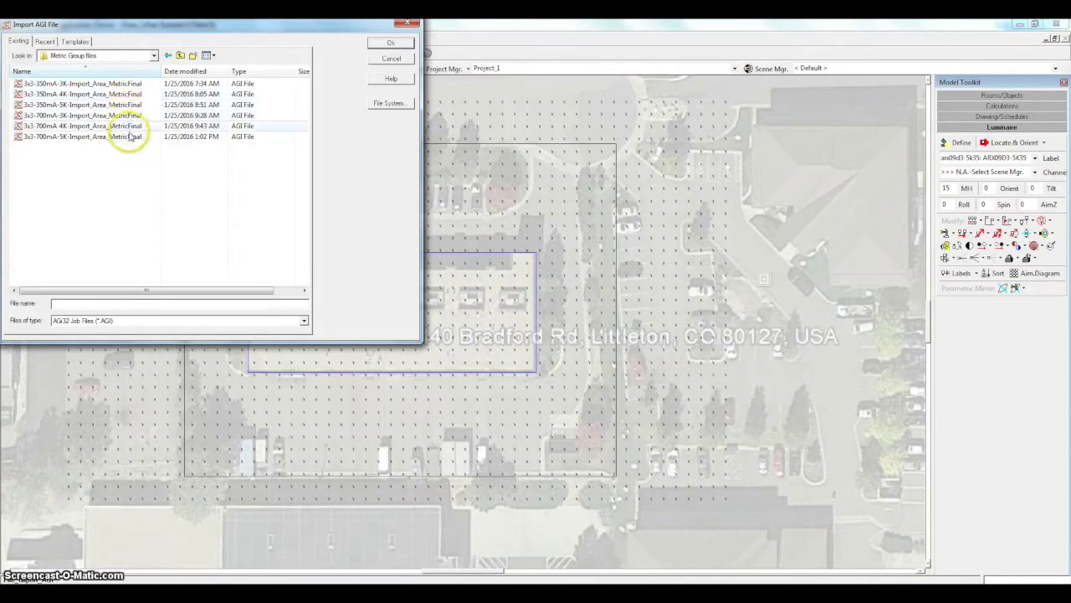
left_click(180, 55)
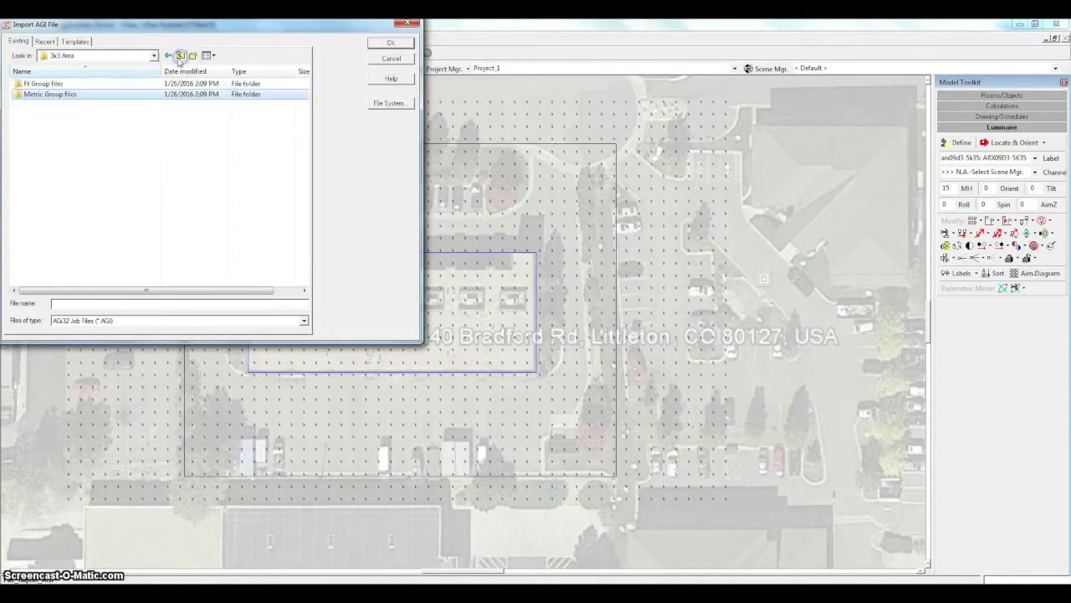
left_click(116, 84)
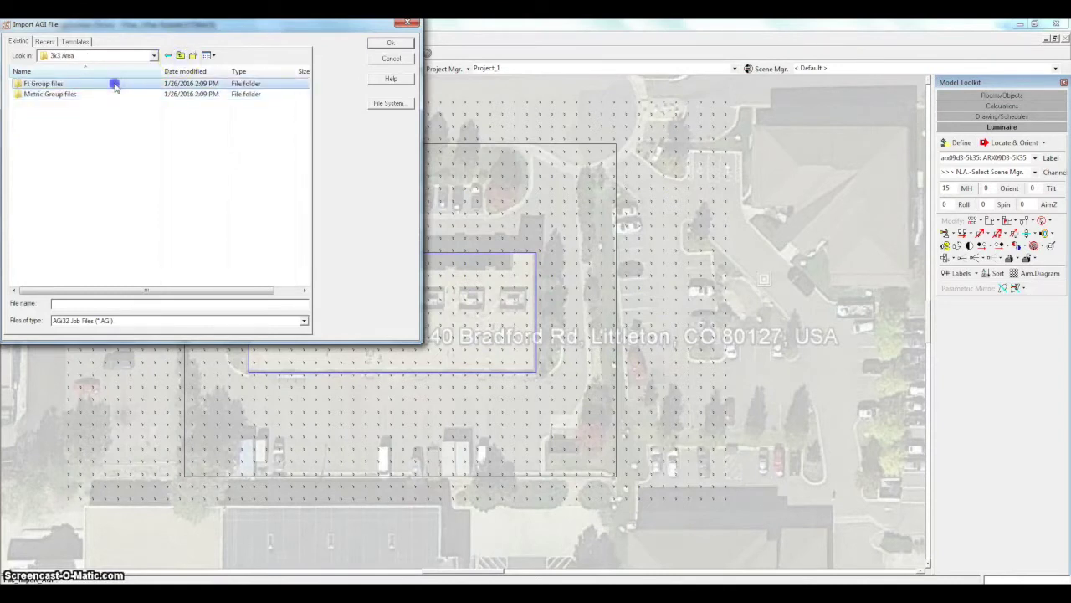
double_click(115, 85)
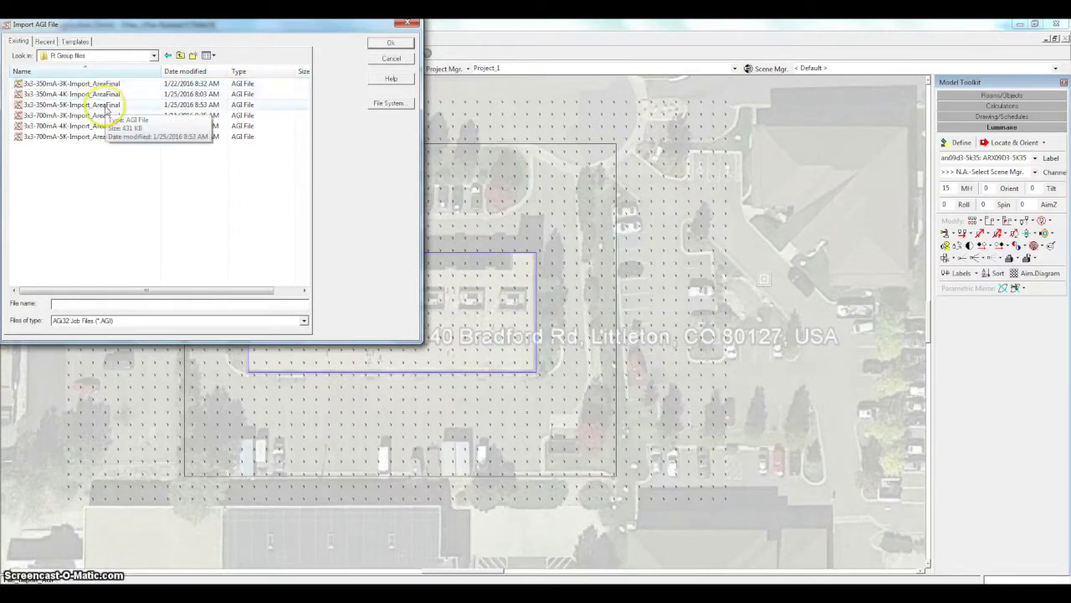
- Import only the luminaire types from the 3x3-350mA-5K-Import_AreaFinal project
left_click(110, 106)
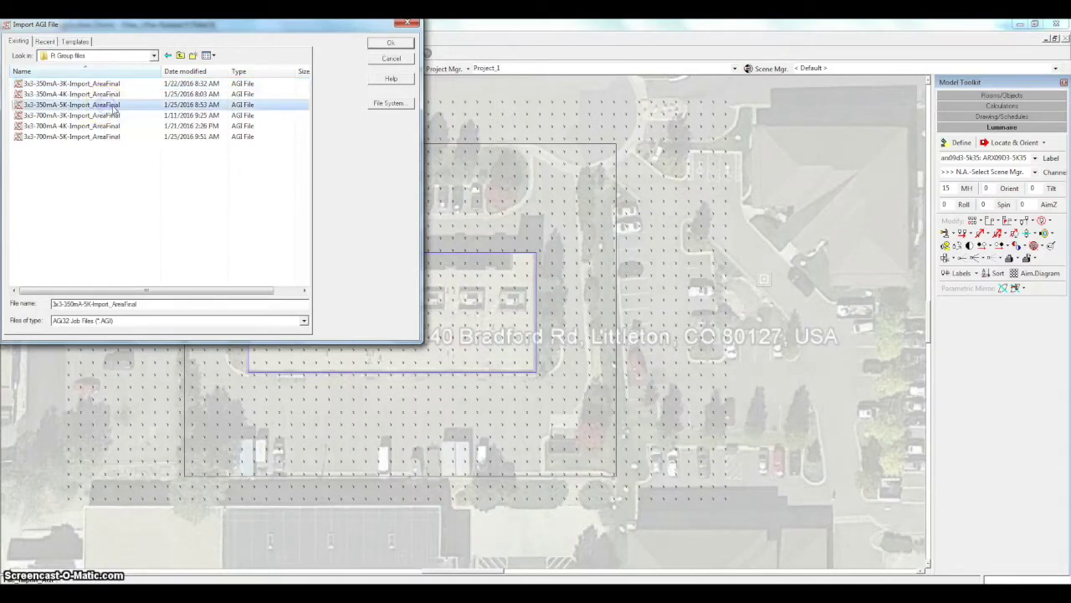
left_click(125, 107)
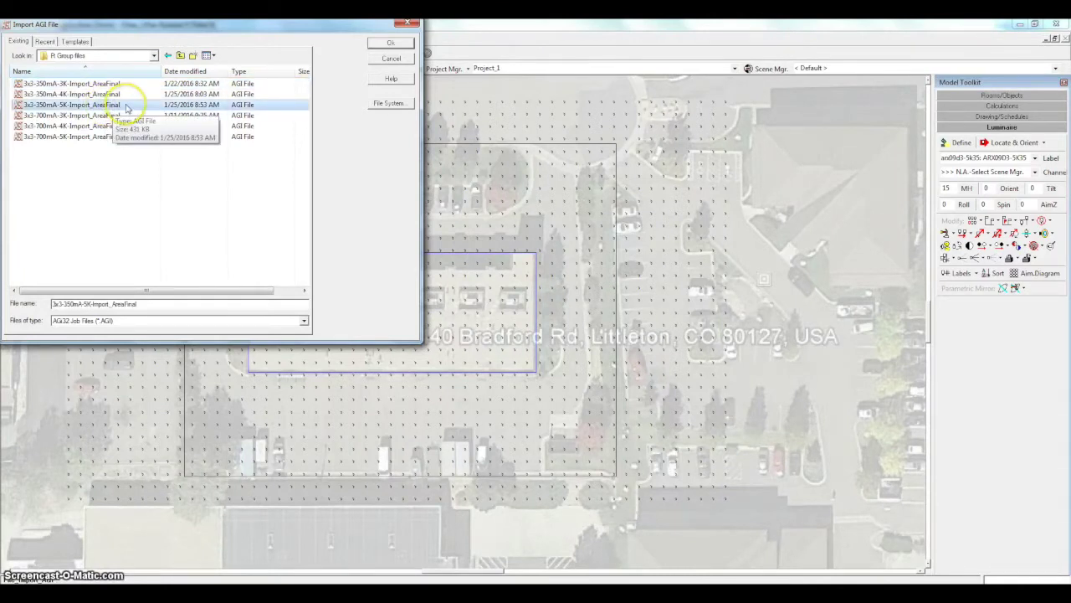
left_click(372, 45)
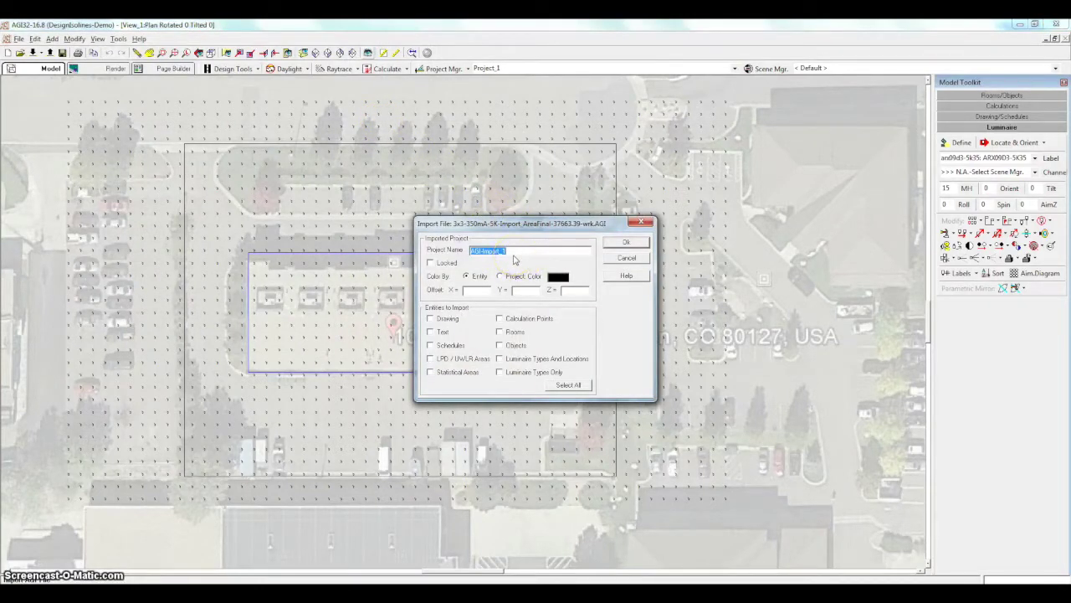
left_click(501, 371)
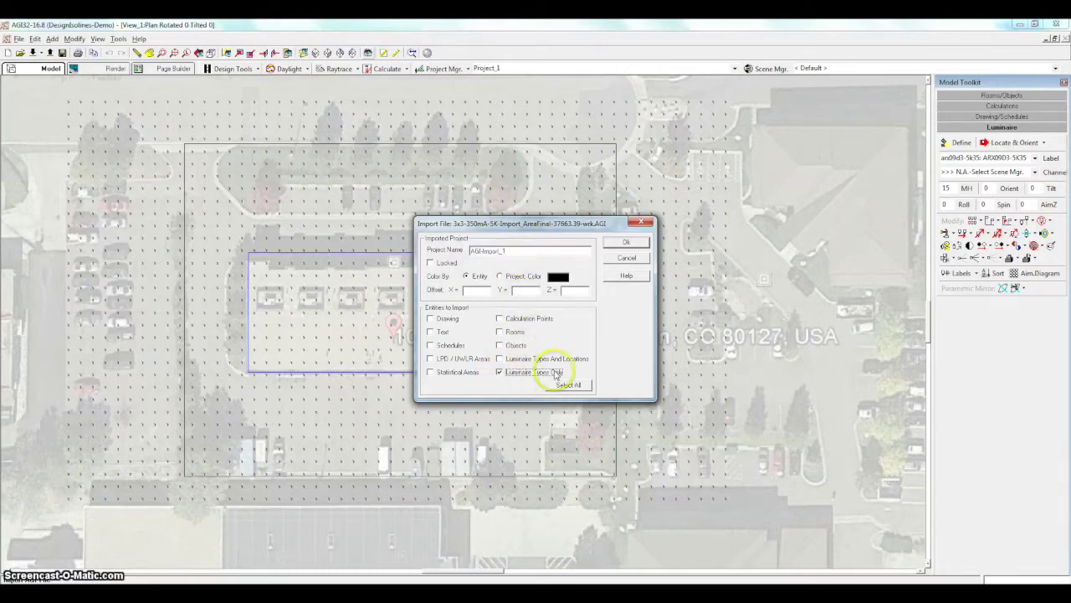
left_click(626, 242)
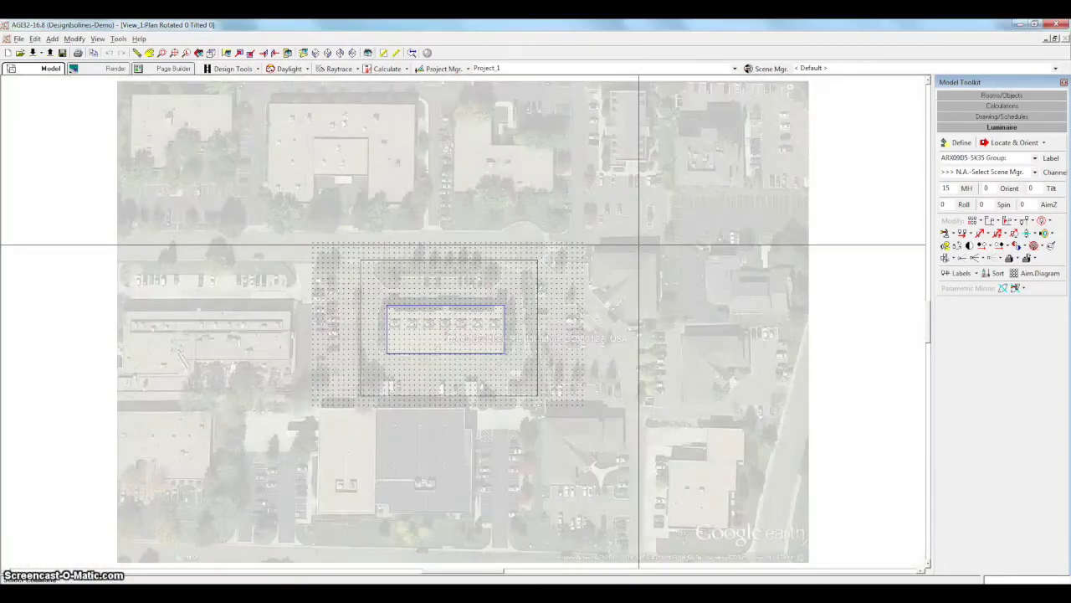
- Sort the defined luminaires, check 6LED-350mA-5K-Area-Avg, then view the ARX09D3-5K35 Group module table
left_click(946, 143)
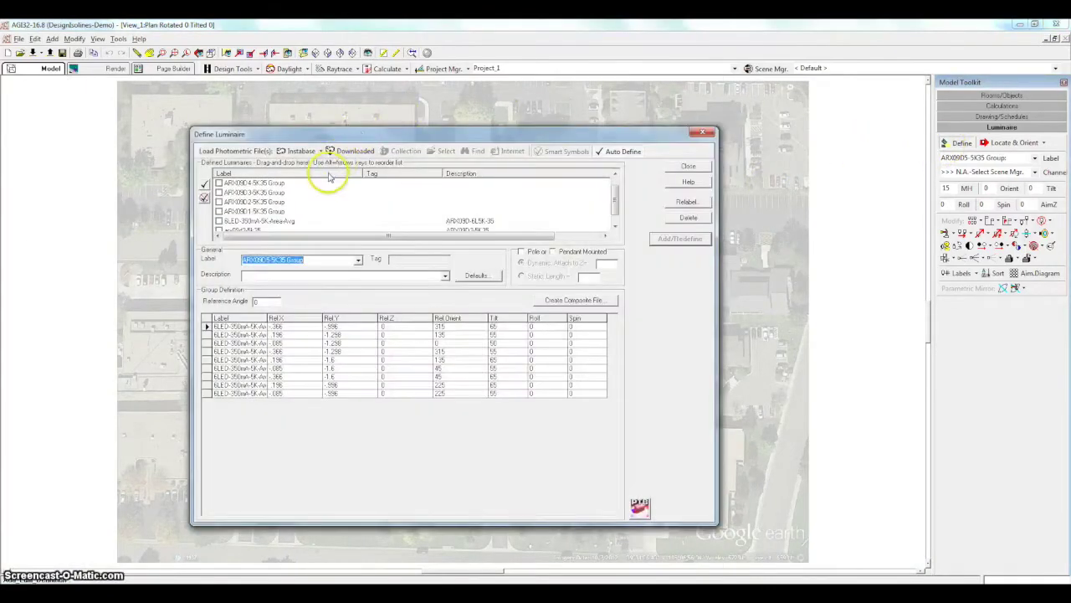
left_click(329, 177)
left_click(329, 173)
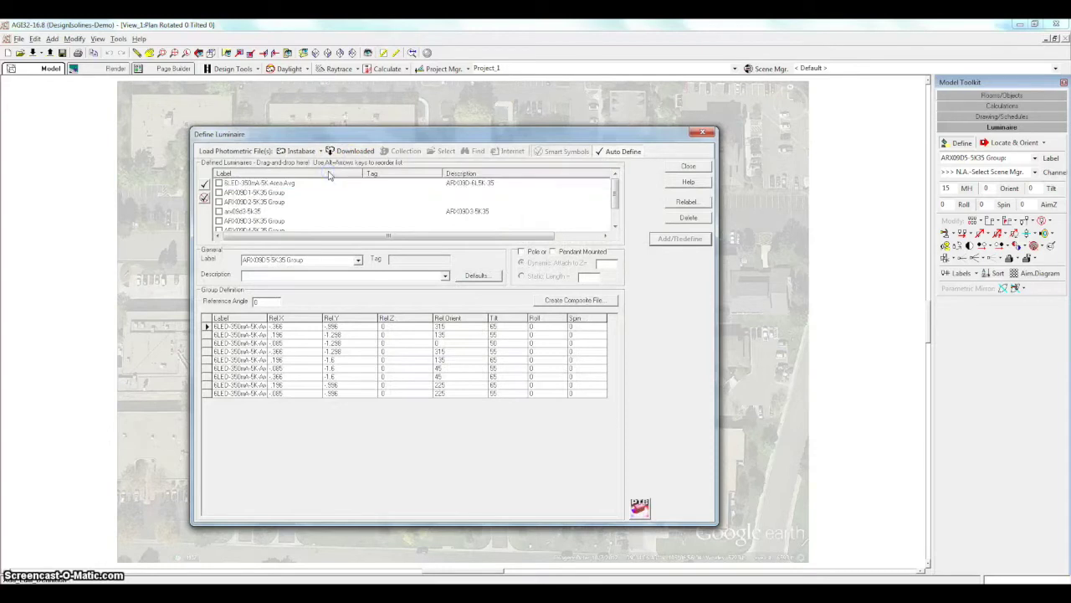
left_click(309, 184)
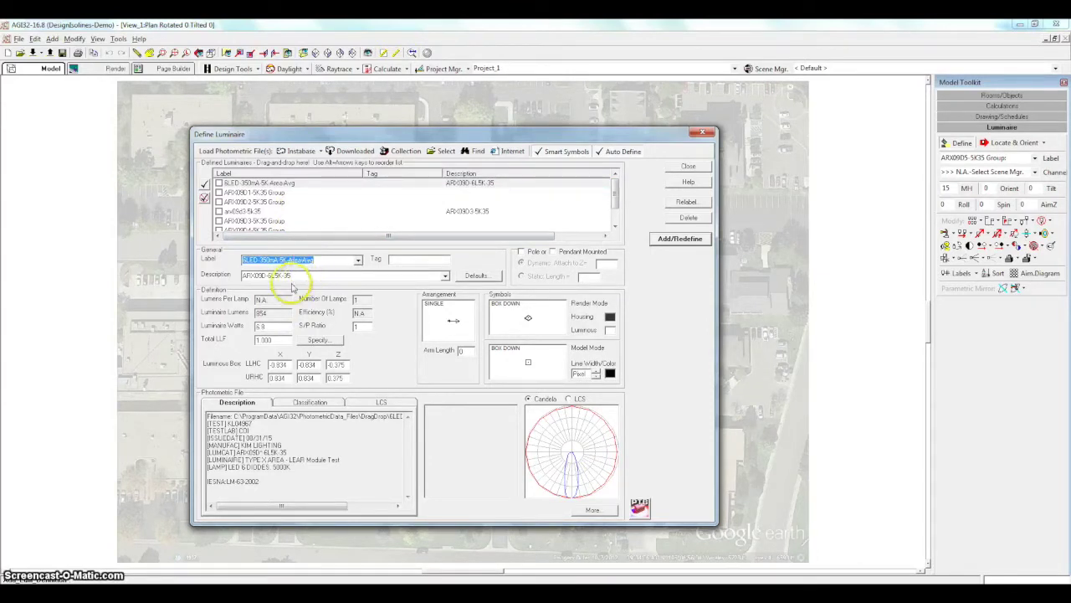
double_click(271, 328)
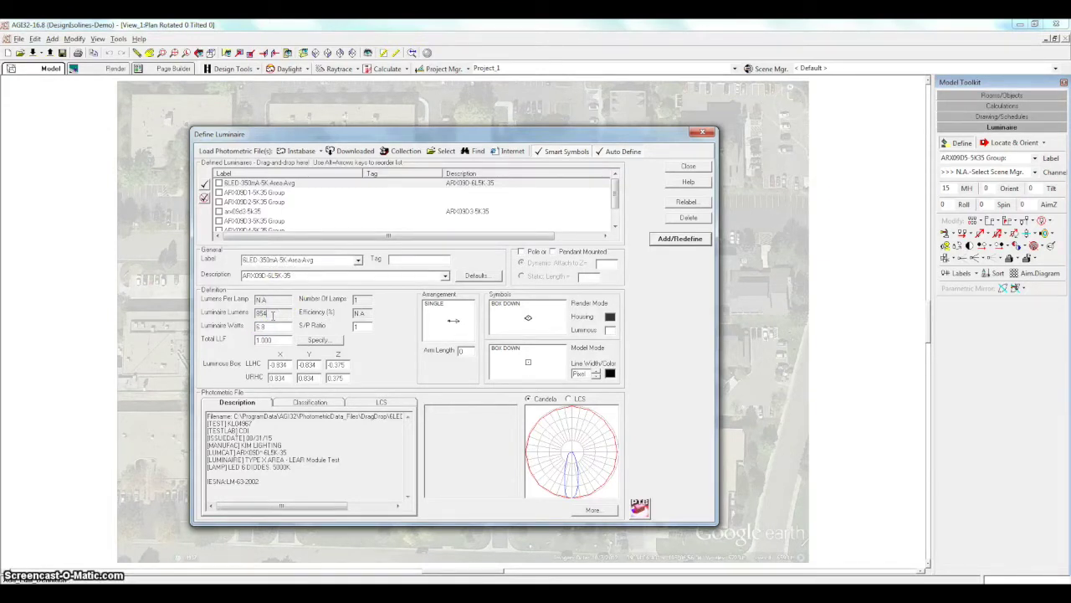
left_click(273, 315)
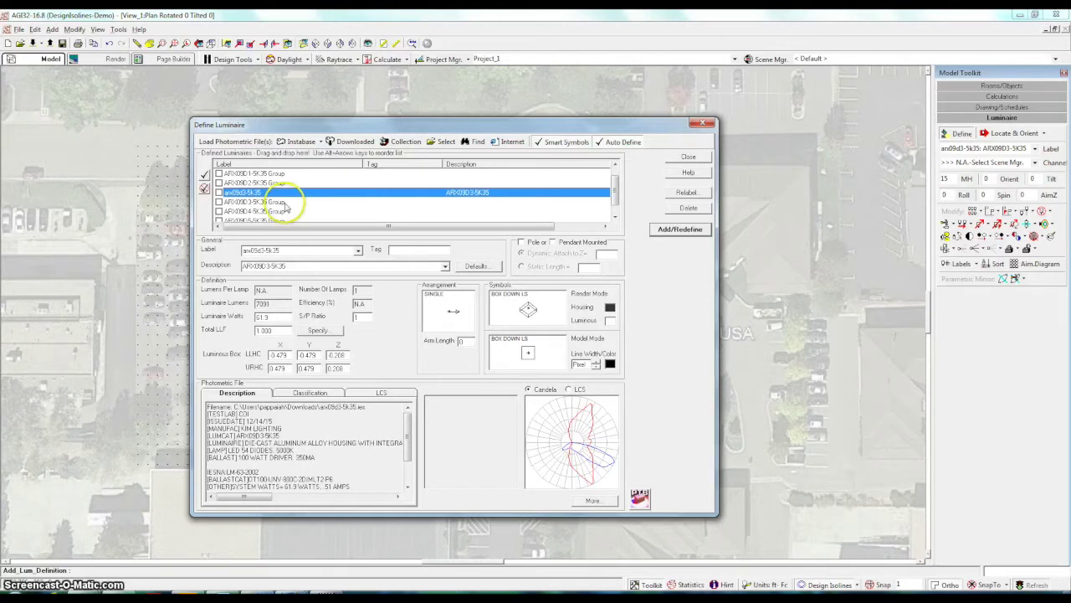
left_click(283, 202)
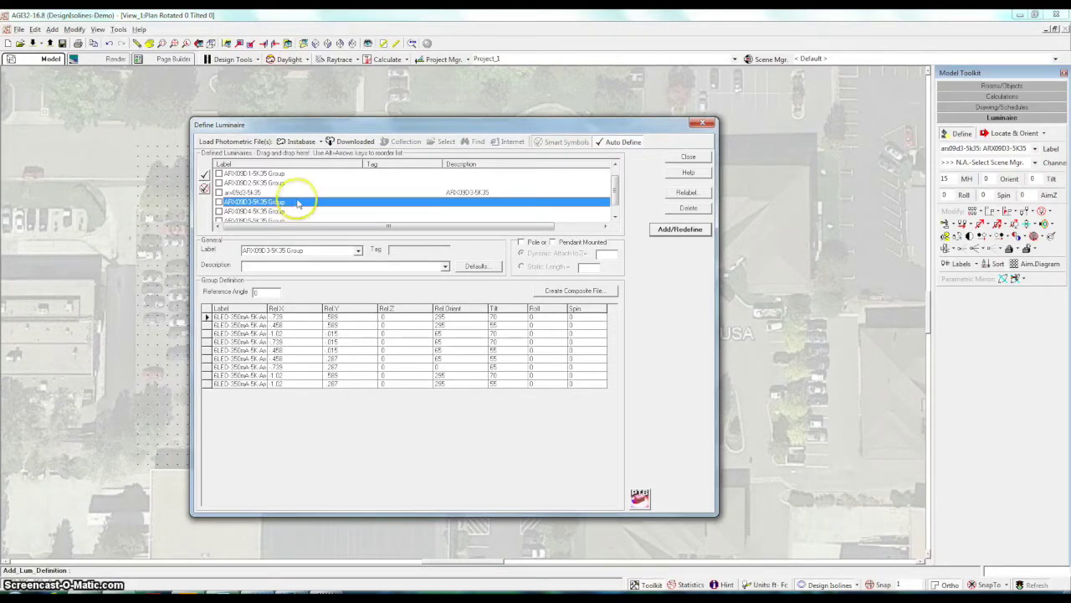
- Close Define Luminaire and select an09d3-5k35 as the luminaire type to place
left_click(690, 157)
left_click(559, 316)
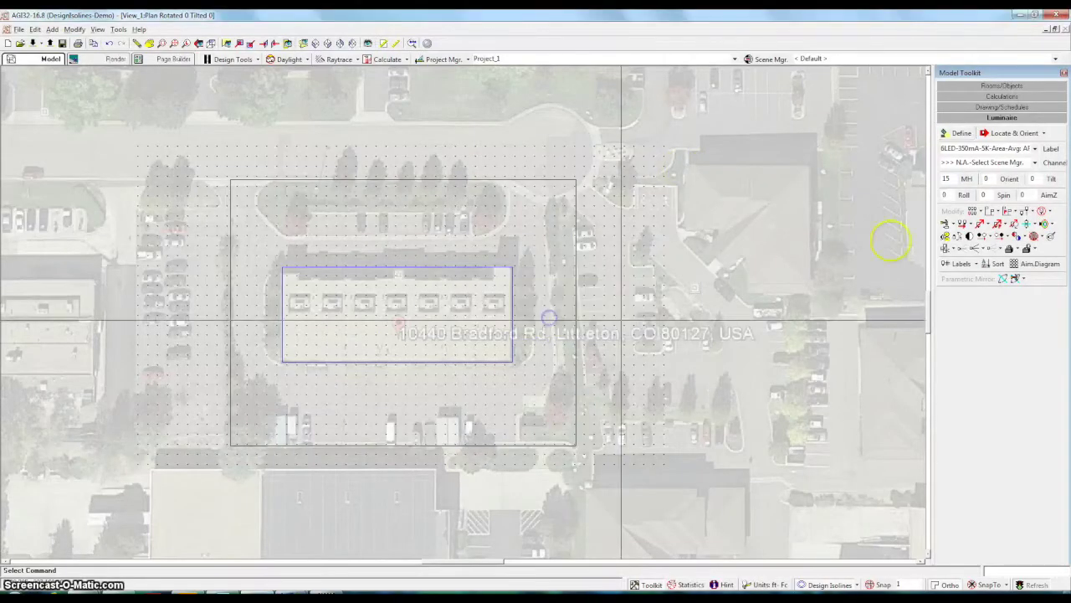
double_click(954, 179)
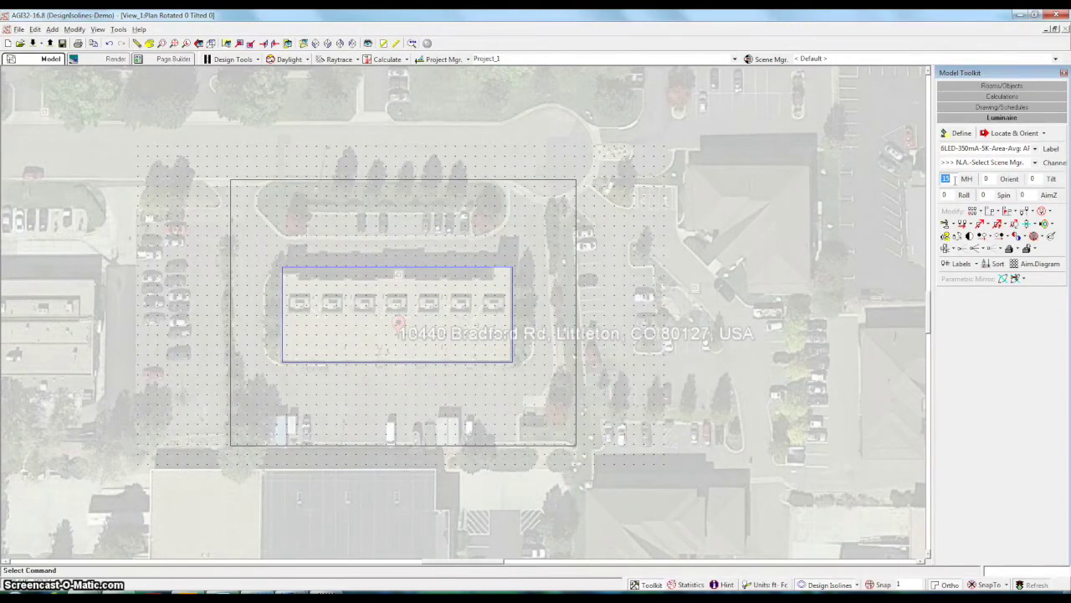
left_click(1036, 148)
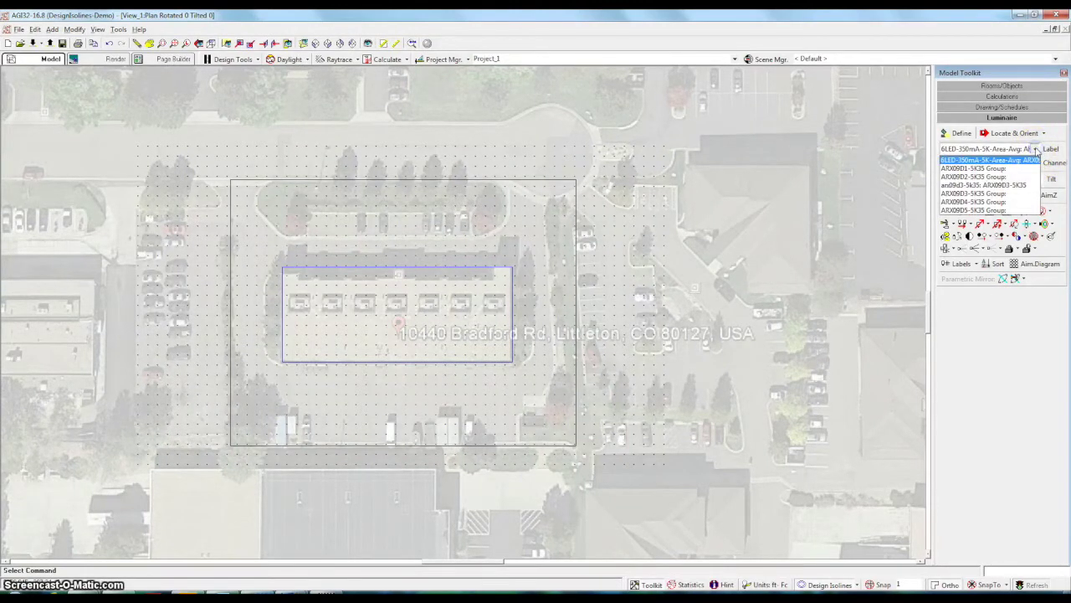
left_click(1030, 187)
left_click(1030, 187)
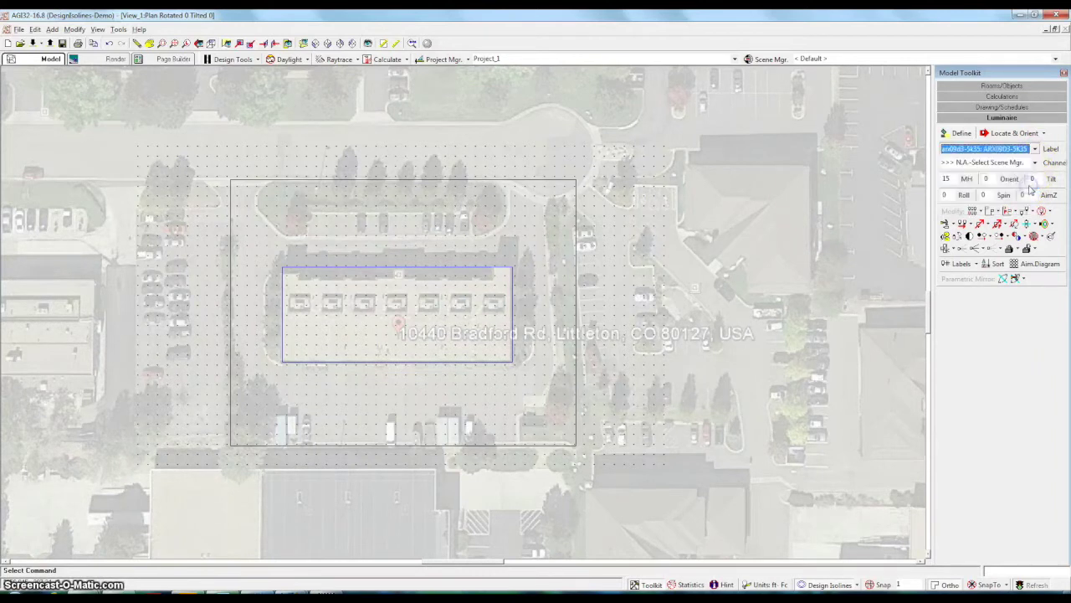
- Locate and aim four luminaires near the lot's upper-left, upper-right, lower-right and lower-left corners
left_click(1011, 135)
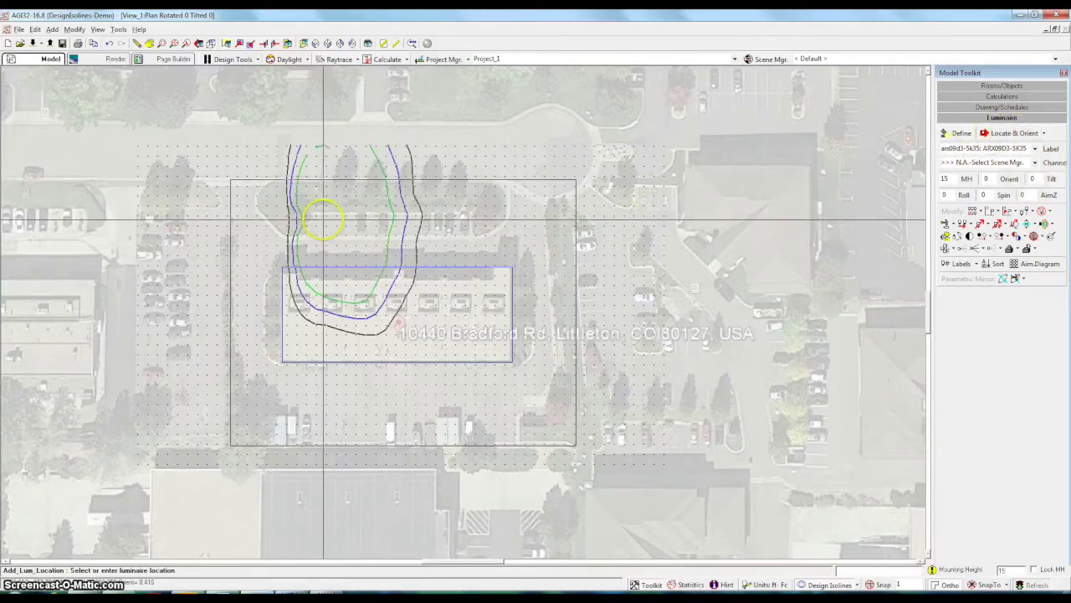
left_click(261, 207)
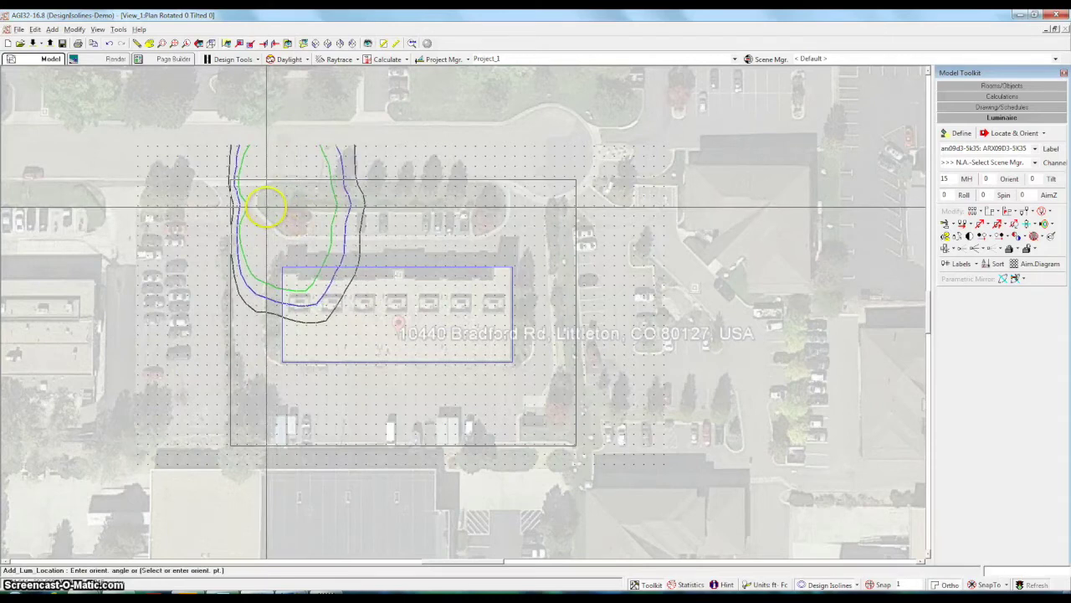
left_click(335, 346)
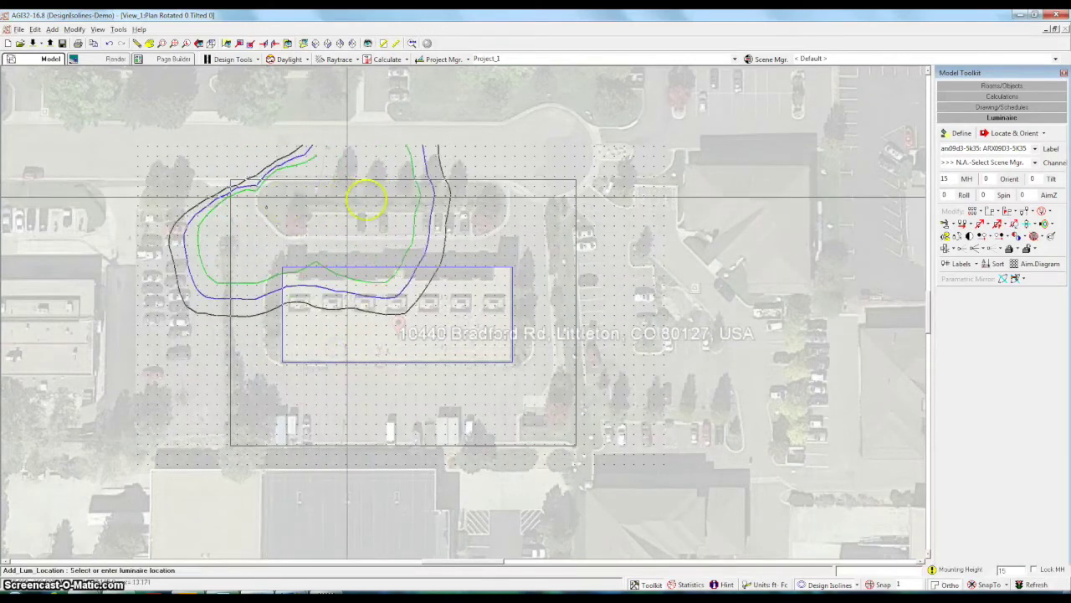
left_click(481, 211)
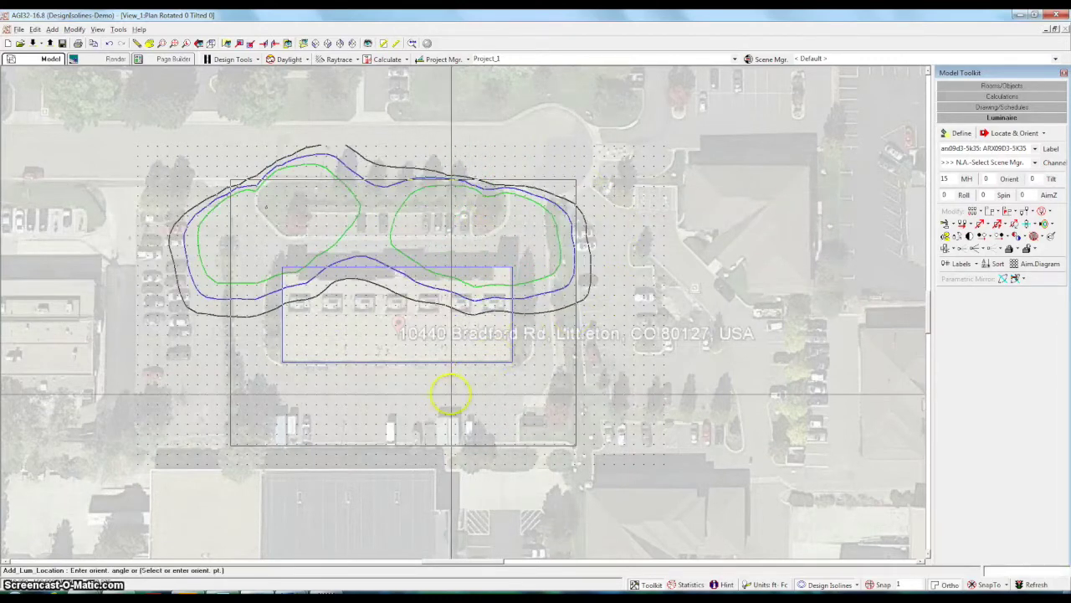
left_click(490, 226)
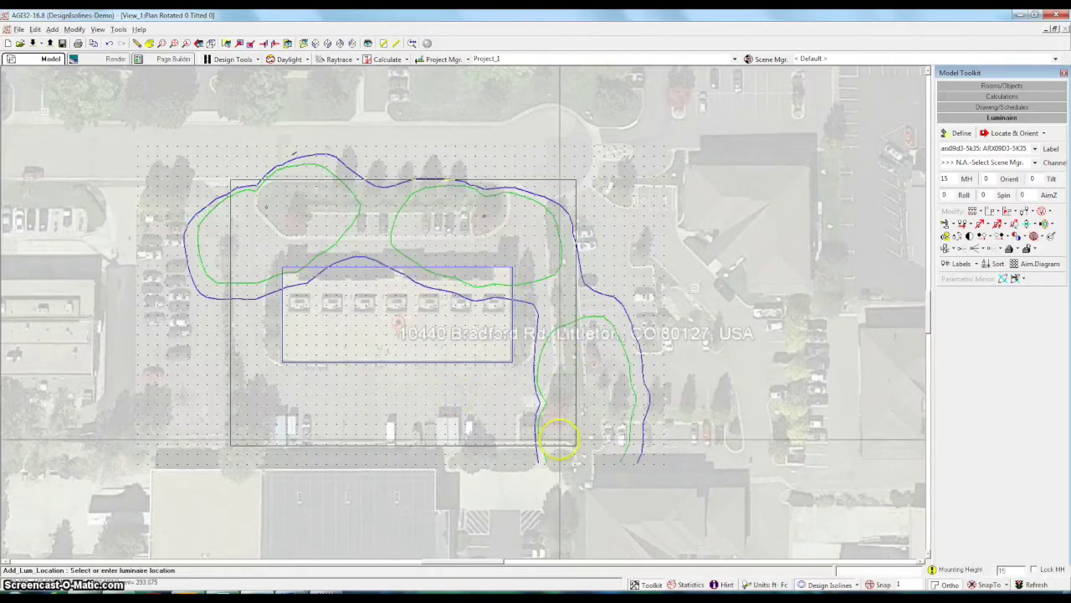
left_click(539, 411)
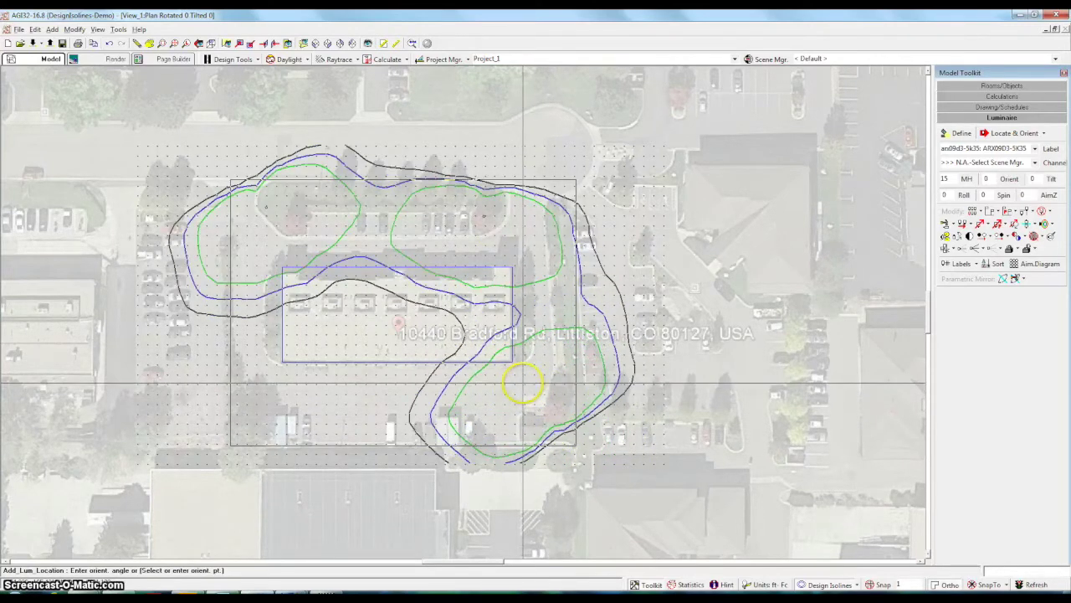
left_click(518, 383)
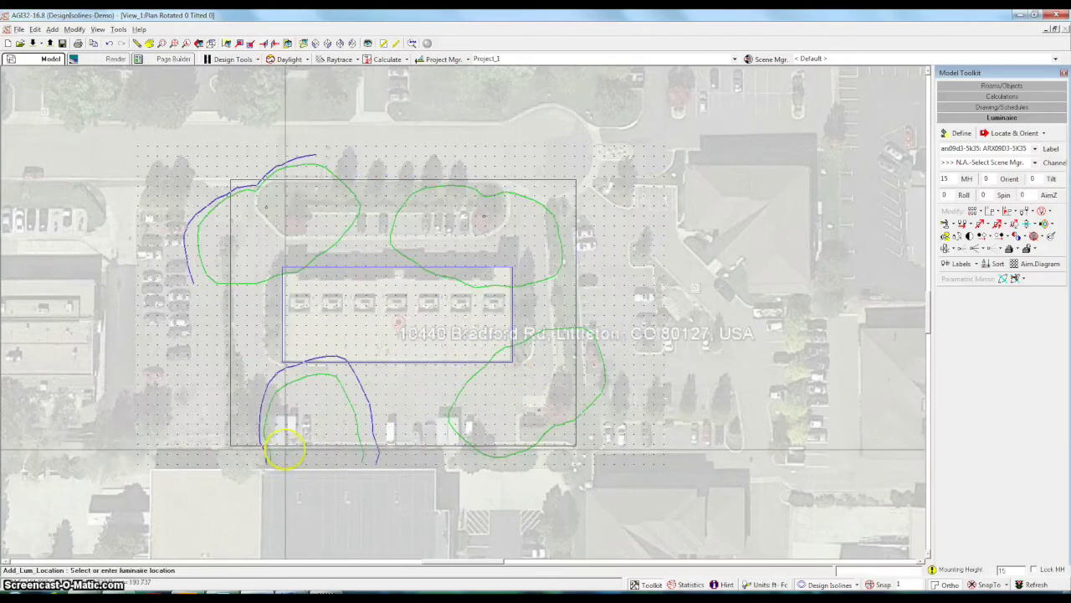
left_click(276, 437)
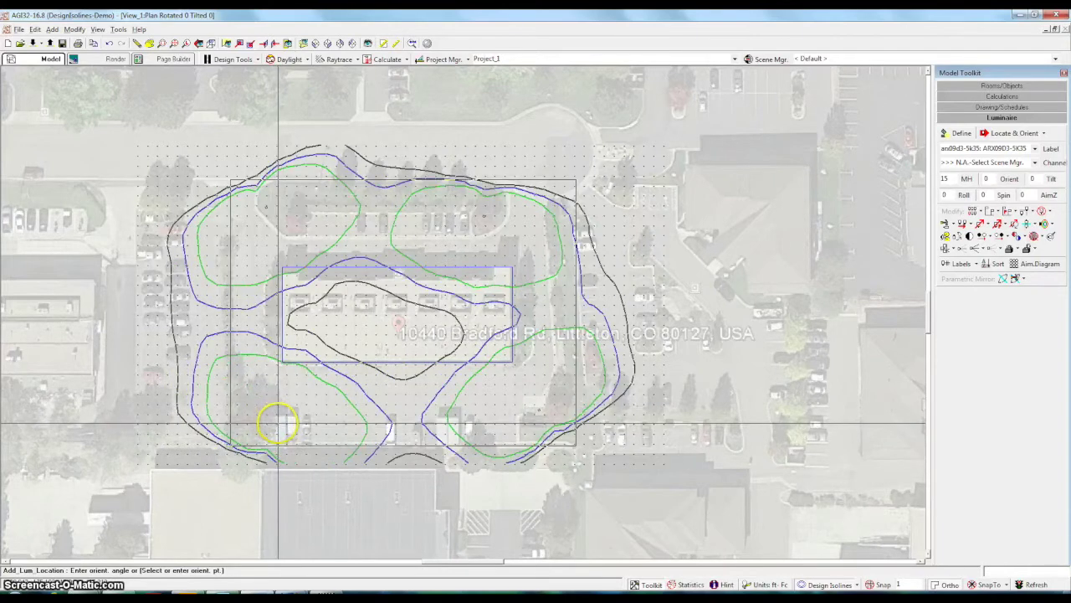
left_click(278, 425)
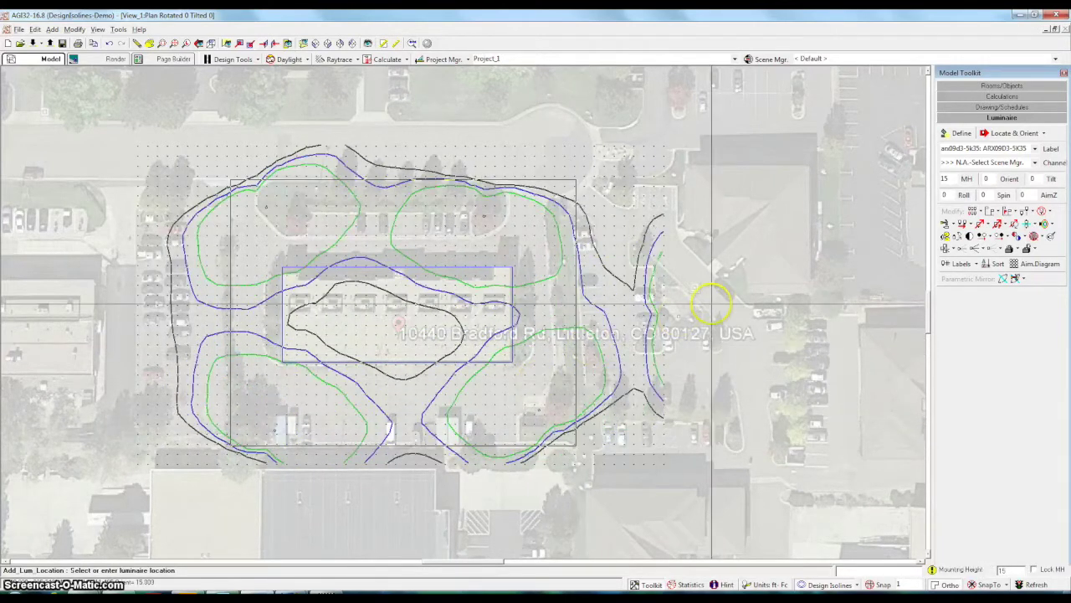
right_click(711, 304)
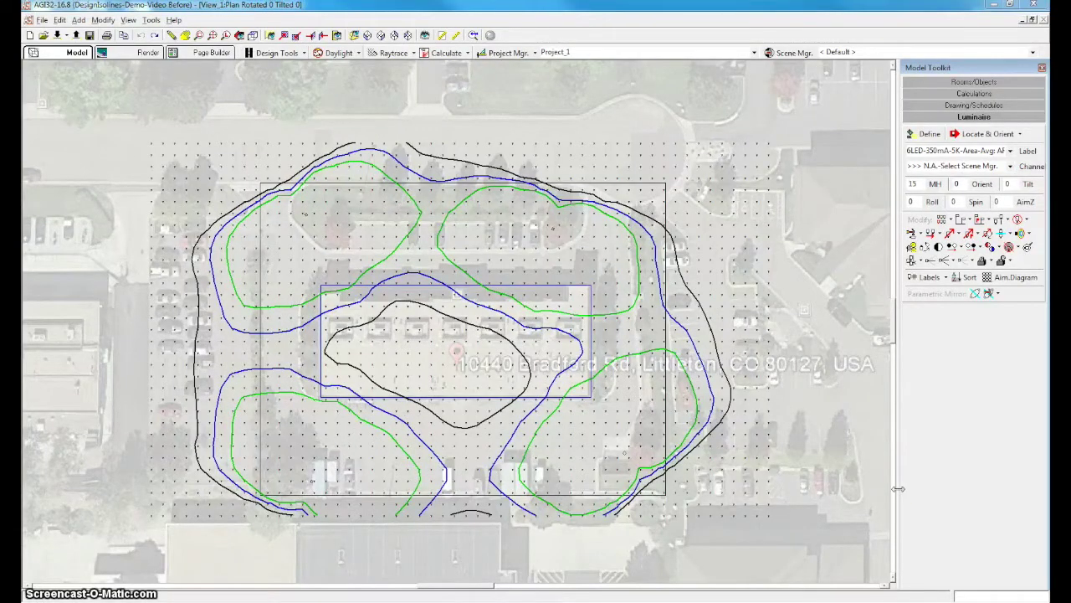
- Swap the selected luminaires, settling on ARX09D3-5K35 Group instead of the composite type
left_click_drag(897, 488, 897, 478)
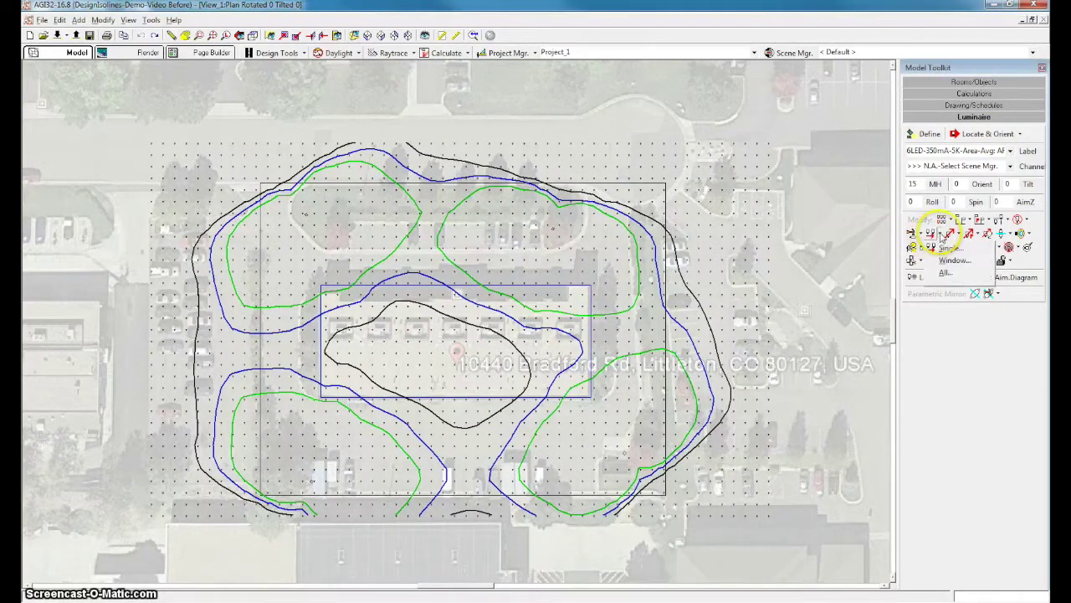
left_click(931, 234)
left_click(946, 276)
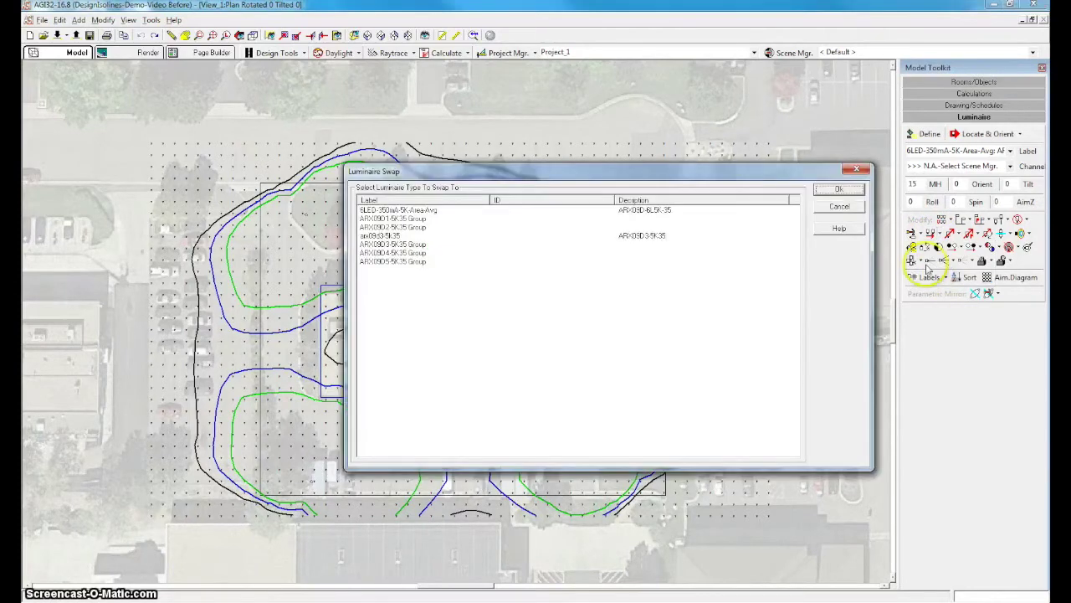
left_click(416, 244)
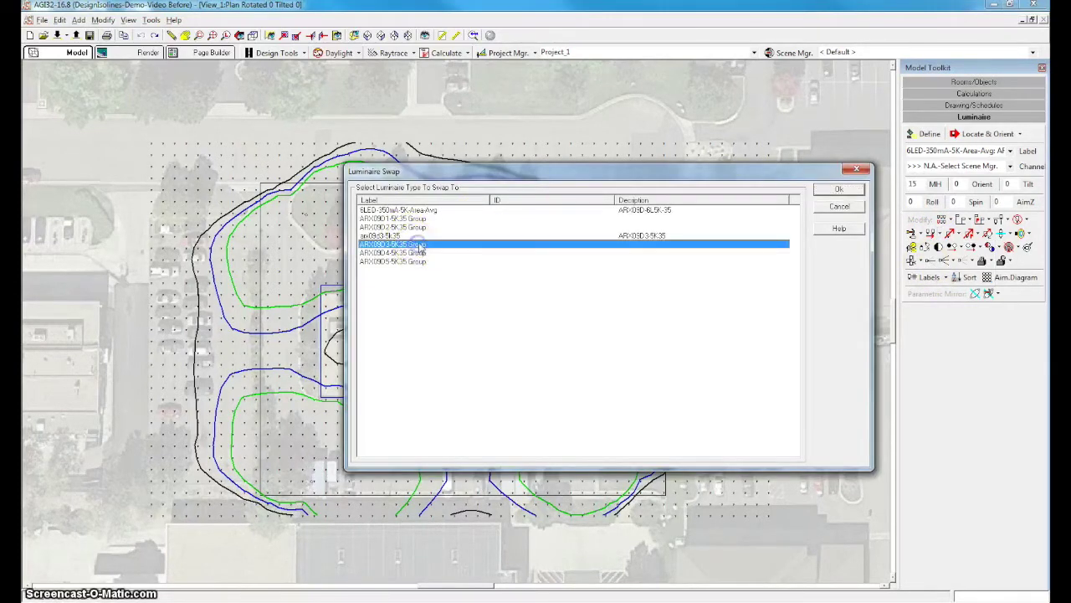
left_click(434, 246)
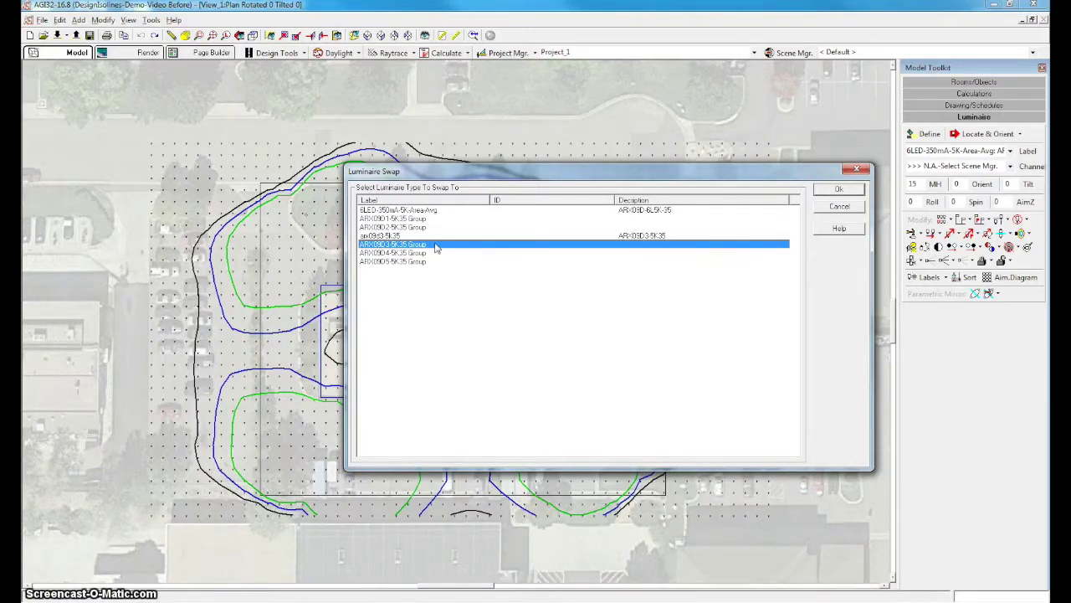
left_click(469, 234)
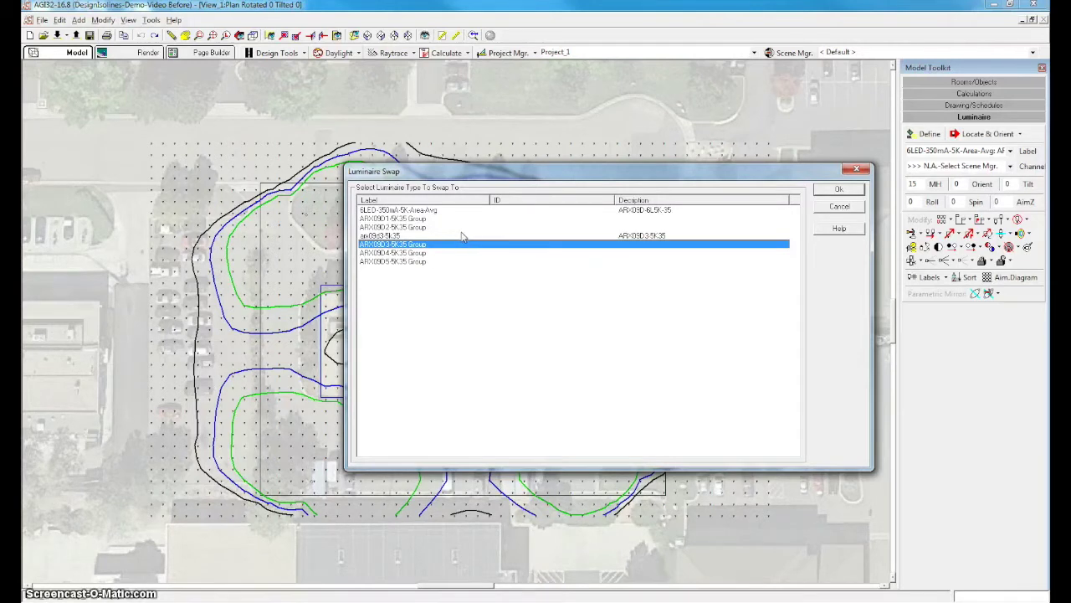
left_click(461, 237)
left_click(458, 245)
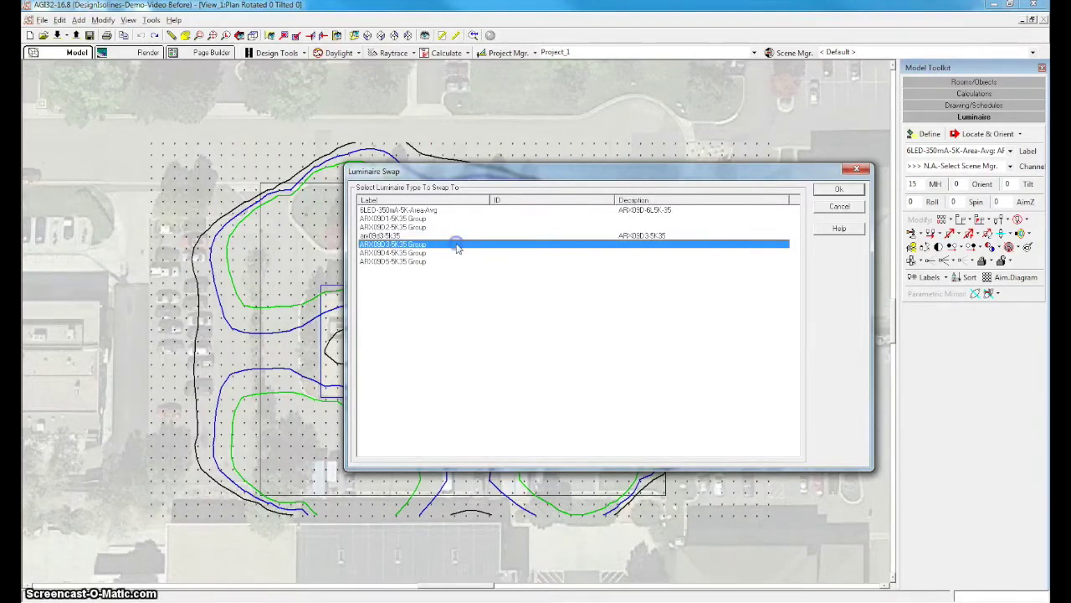
left_click(407, 247)
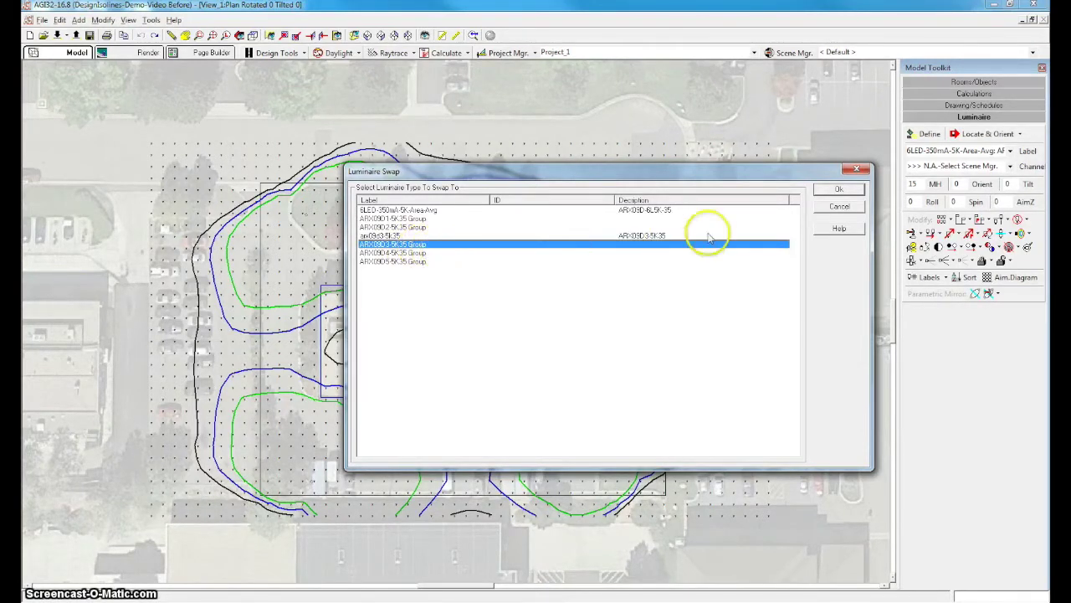
- Apply the swap and zoom in on a pole to check its clustered modules
left_click(838, 191)
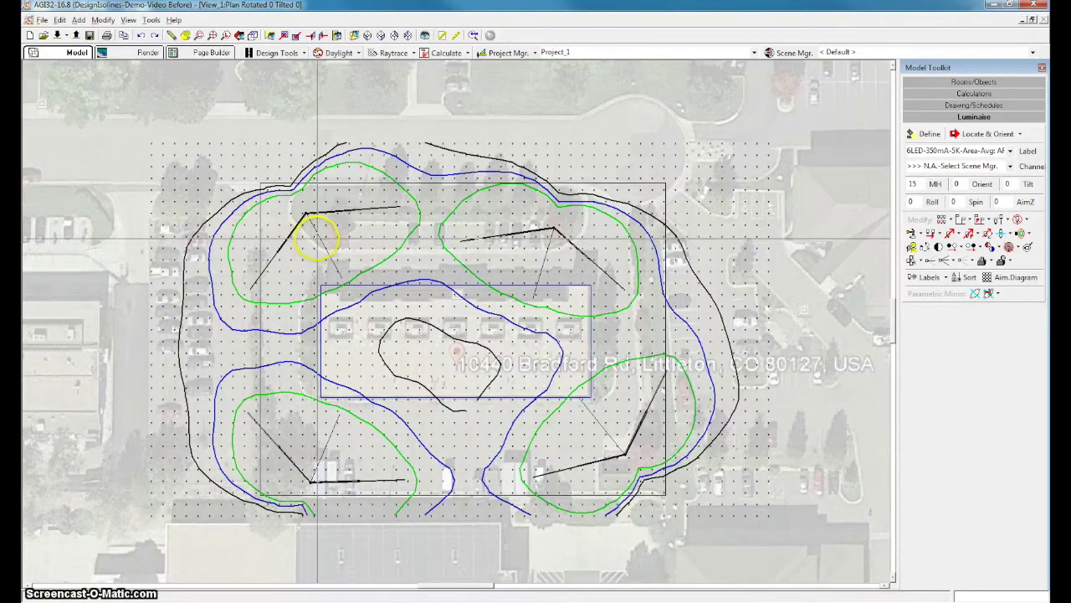
scroll(311, 231, "up", 3)
scroll(455, 310, "up", 2)
scroll(449, 324, "up", 2)
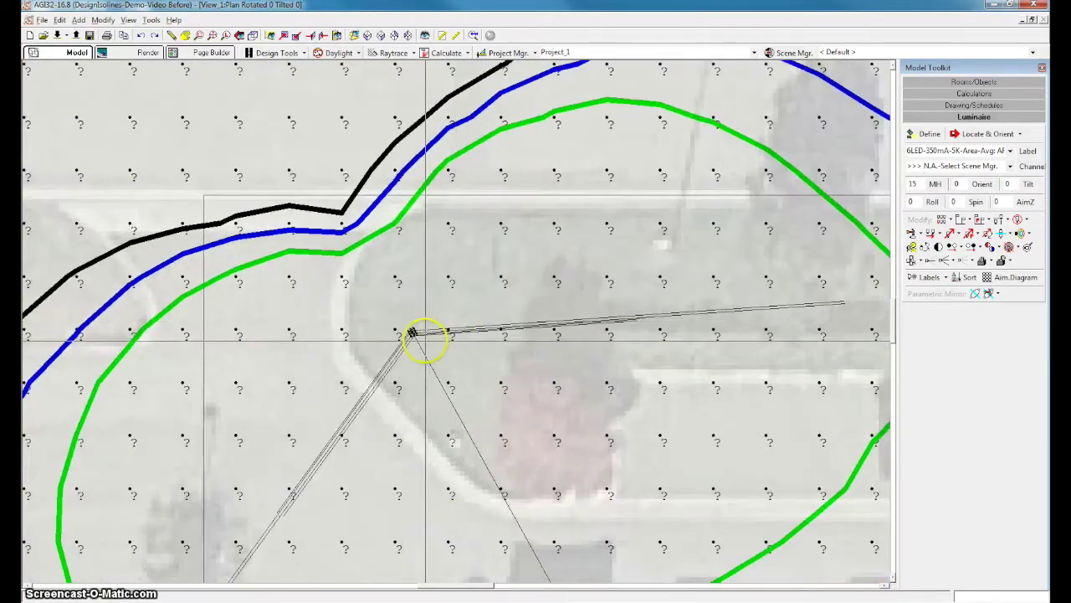
scroll(443, 326, "up", 2)
scroll(454, 319, "up", 1)
scroll(456, 321, "up", 1)
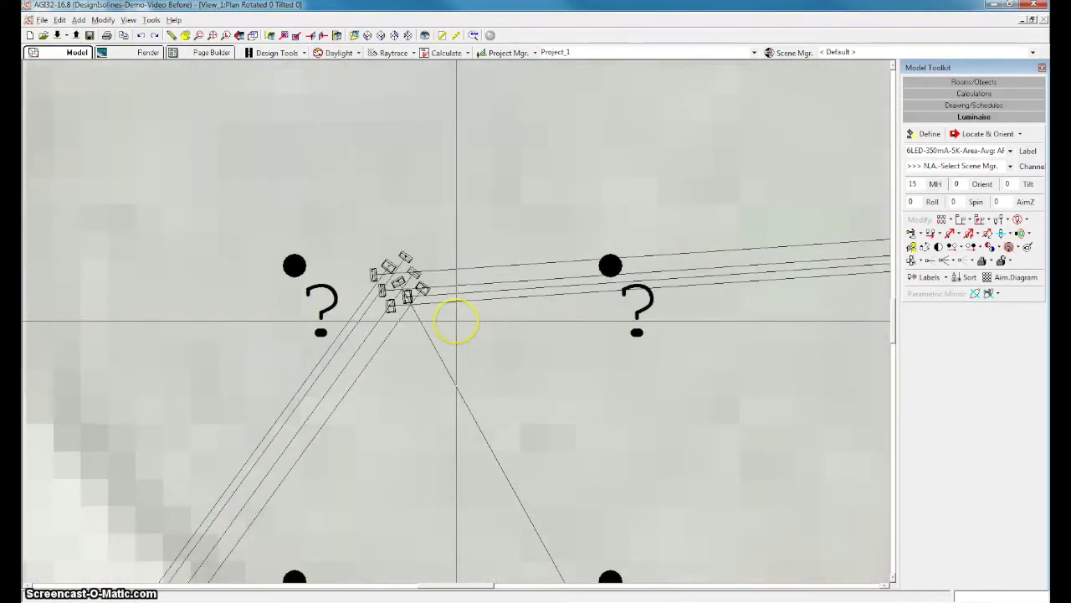
- Zoom and pan back out to see the whole lit parking lot
scroll(455, 320, "down", 2)
scroll(455, 321, "down", 2)
scroll(455, 321, "down", 1)
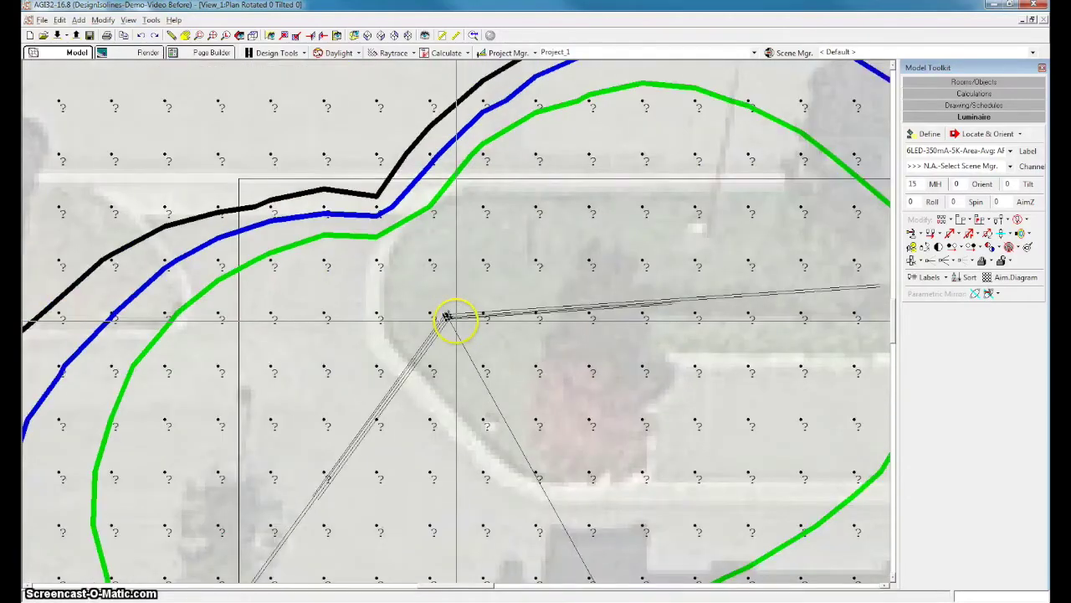
scroll(455, 321, "down", 1)
scroll(455, 320, "down", 2)
scroll(455, 320, "down", 2)
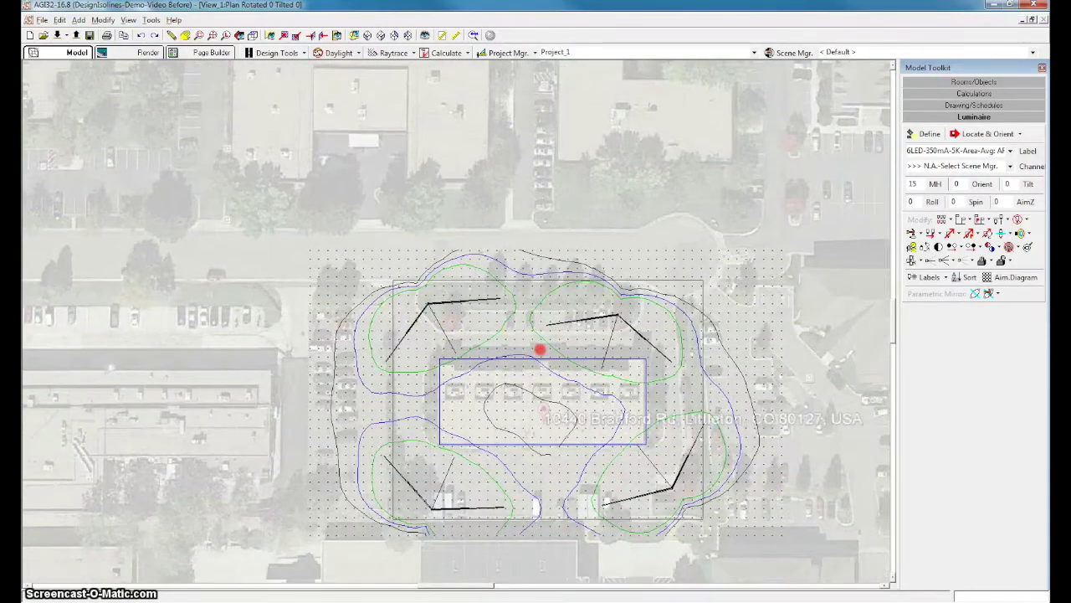
mouse_move(541, 350)
middle_mouse_down()
mouse_move(516, 333)
mouse_move(476, 246)
mouse_move(469, 253)
middle_mouse_up()
scroll(516, 333, "up", 1)
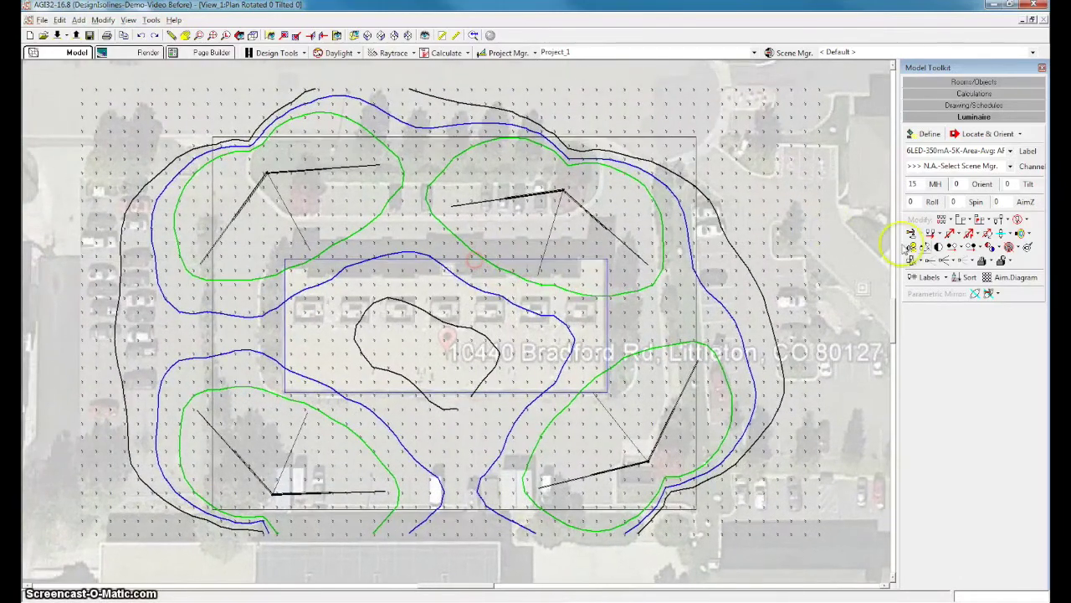
- Explode the upper-left pole's luminaire group into individual modules
left_click(921, 272)
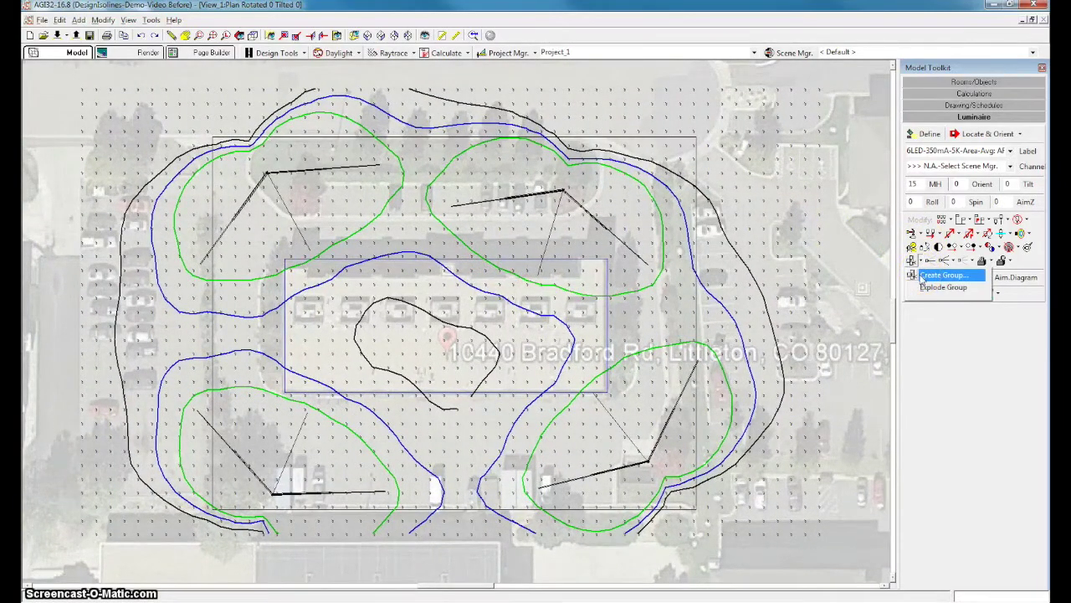
left_click(922, 287)
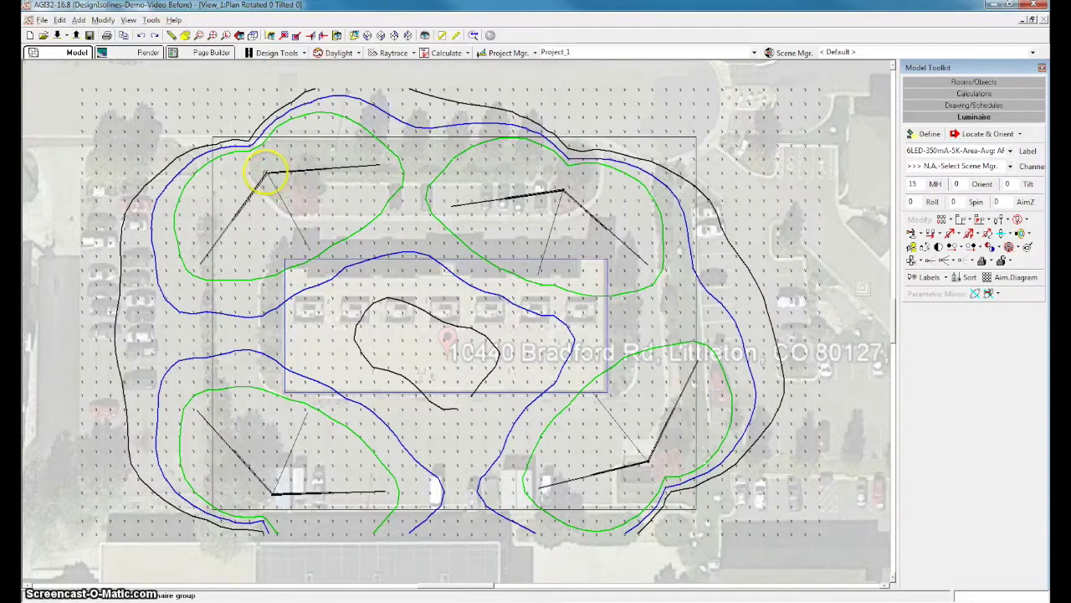
left_click(266, 173)
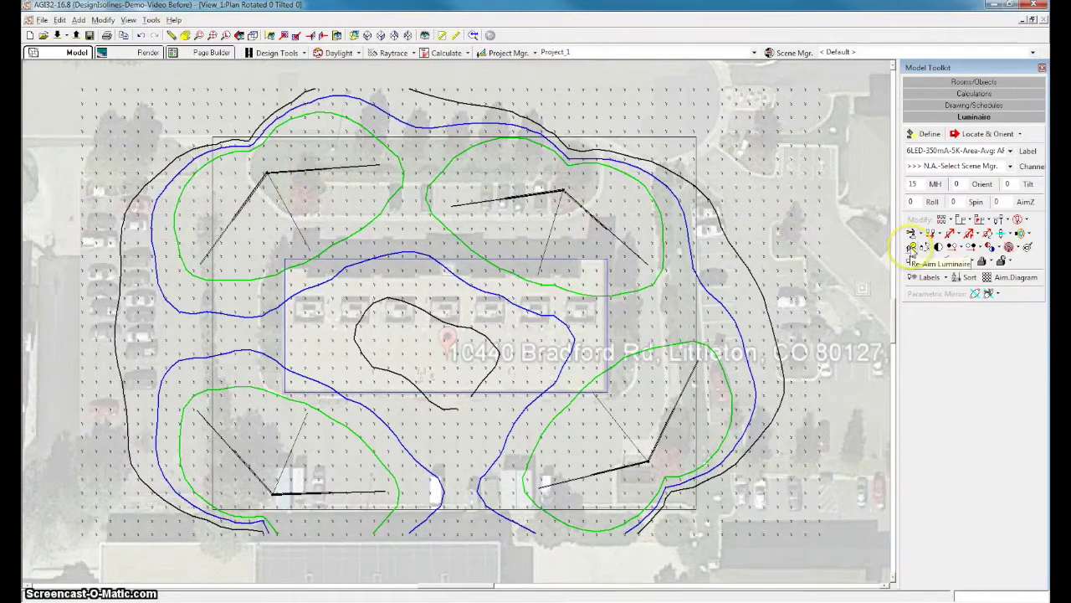
- Re-aim upper-left pole modules toward the west, south and southeast
left_click(911, 247)
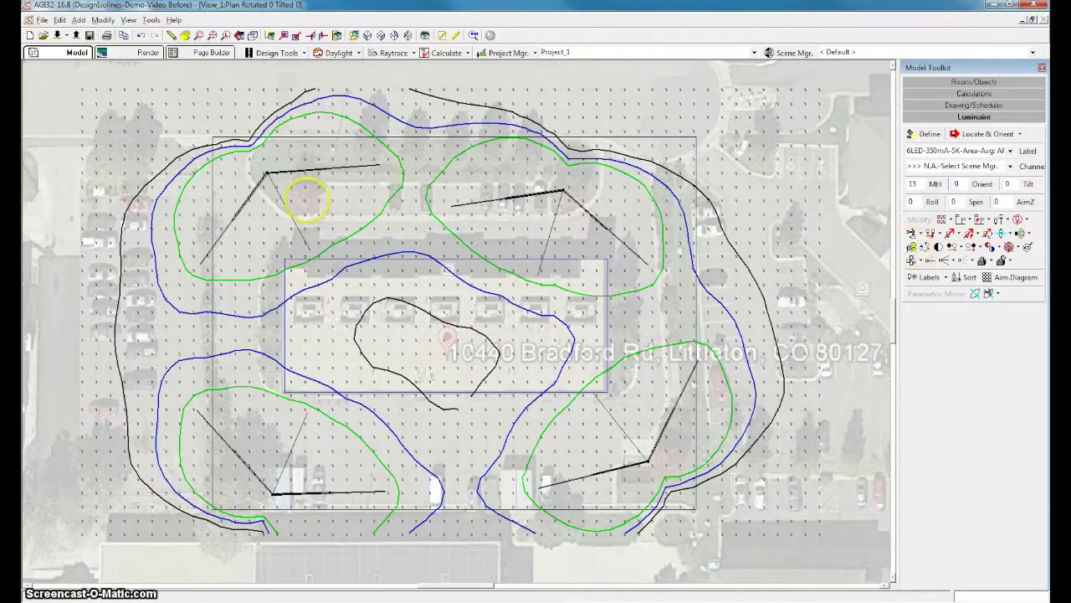
scroll(284, 189, "up", 2)
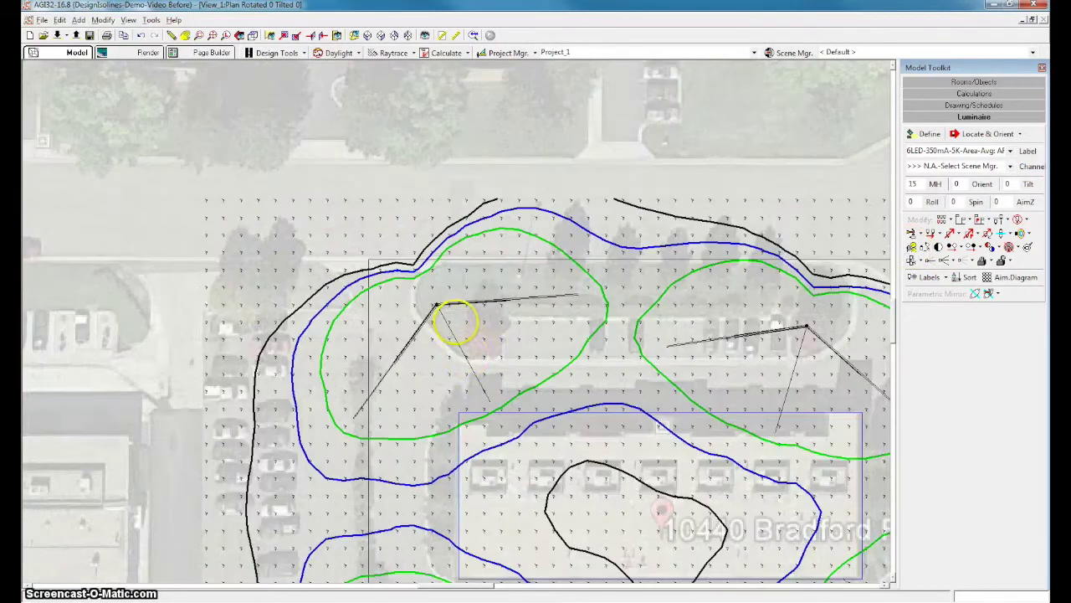
scroll(473, 372, "up", 1)
scroll(454, 318, "up", 1)
left_click(245, 413)
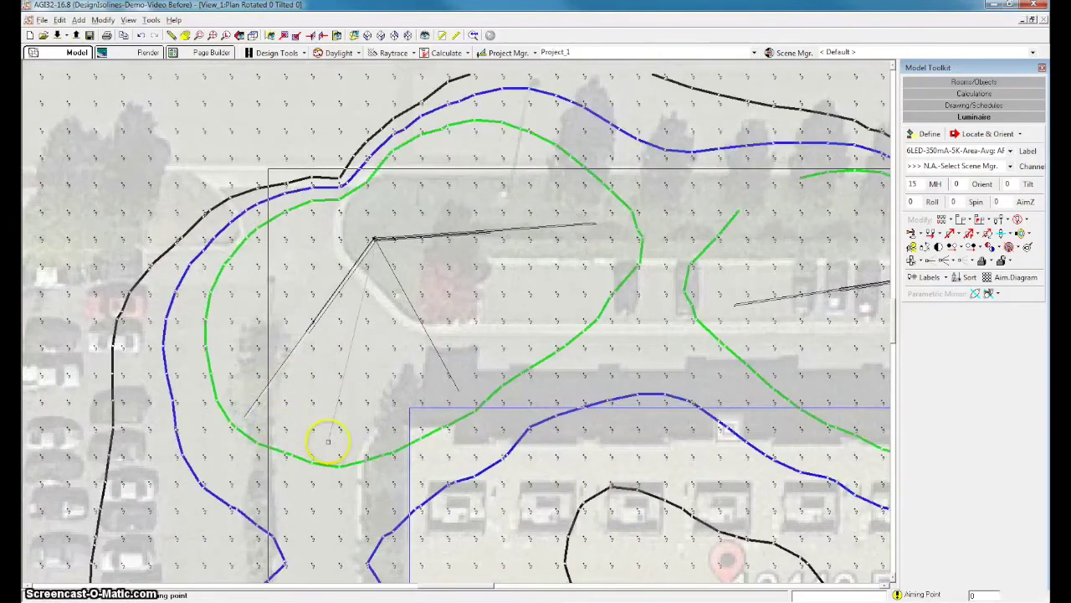
left_click(355, 454)
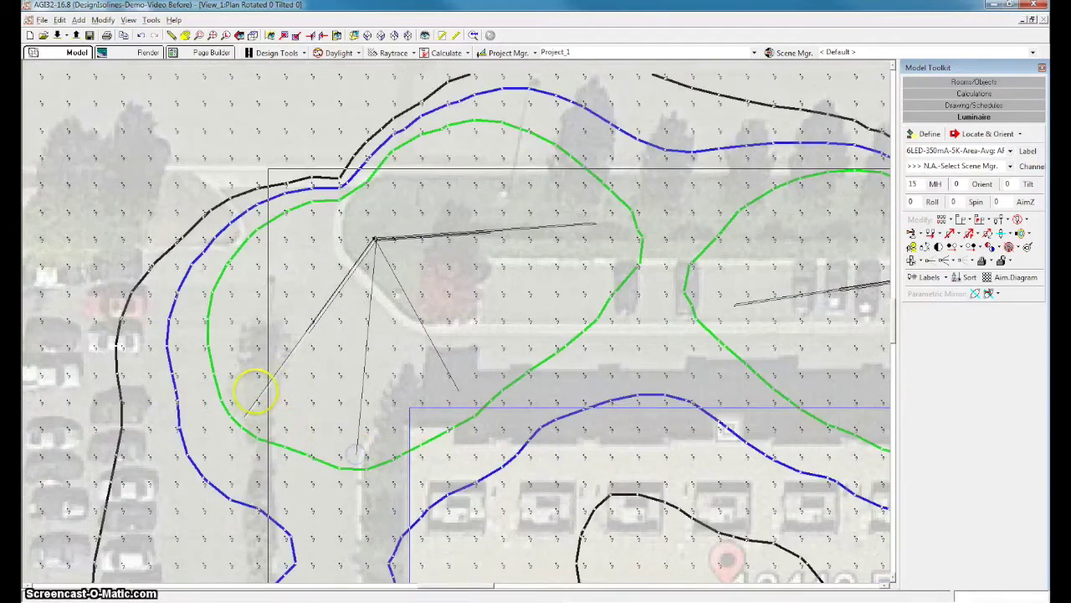
left_click(253, 404)
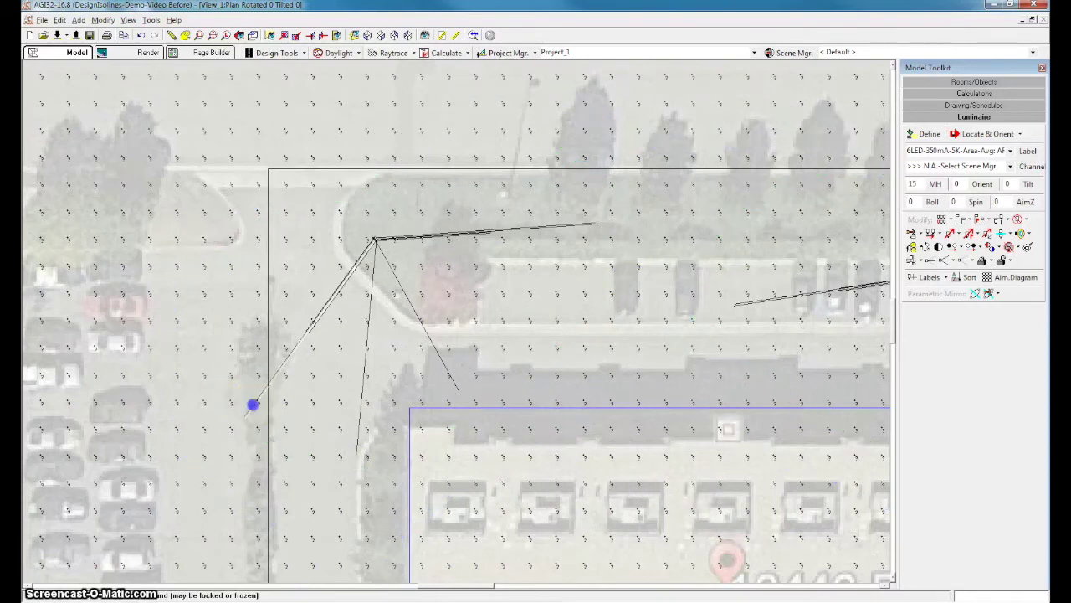
left_click(309, 428)
left_click(464, 394)
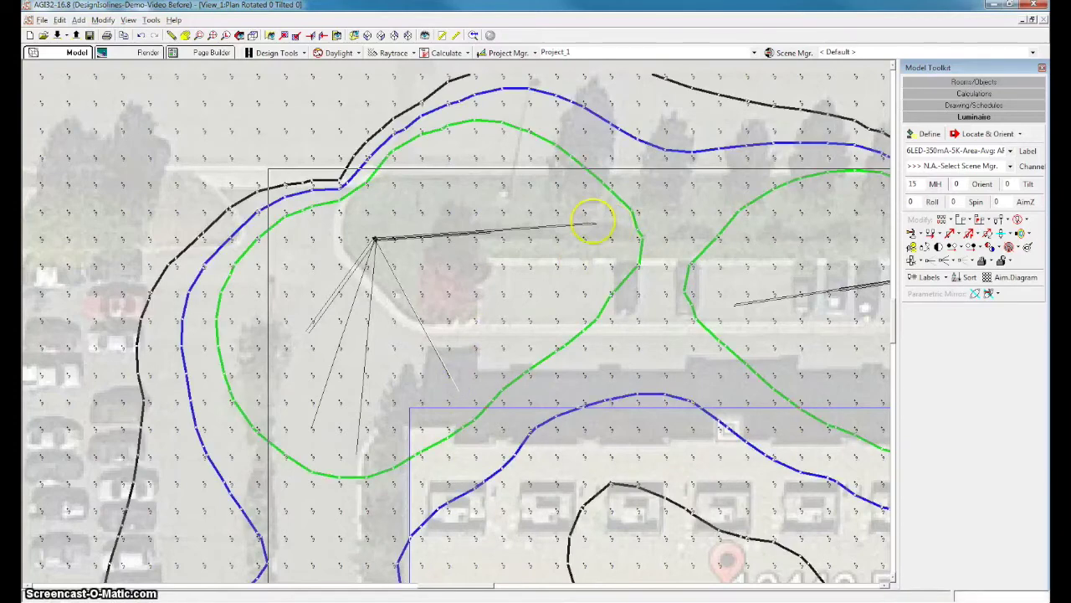
- Re-aim the remaining modules east along the parking row, adjusting their aim points lower
left_click(593, 224)
left_click(621, 251)
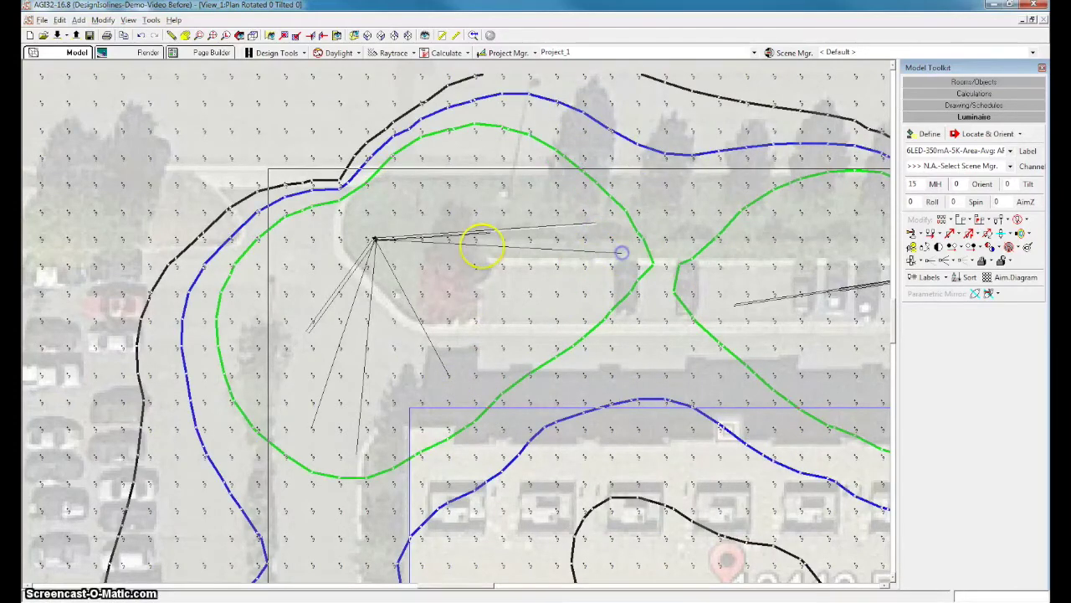
left_click(400, 287)
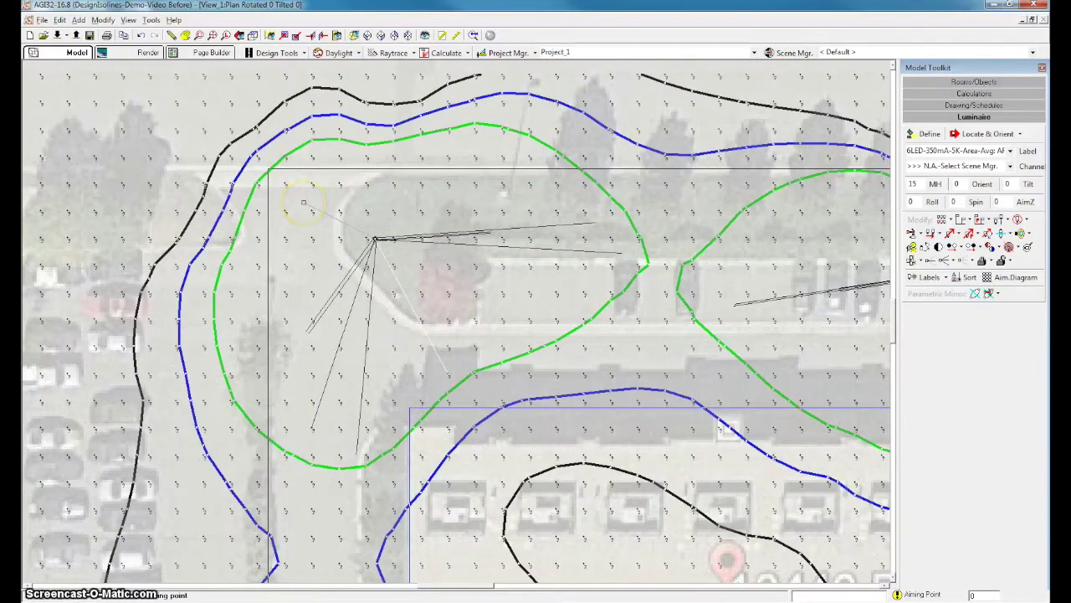
left_click(303, 202)
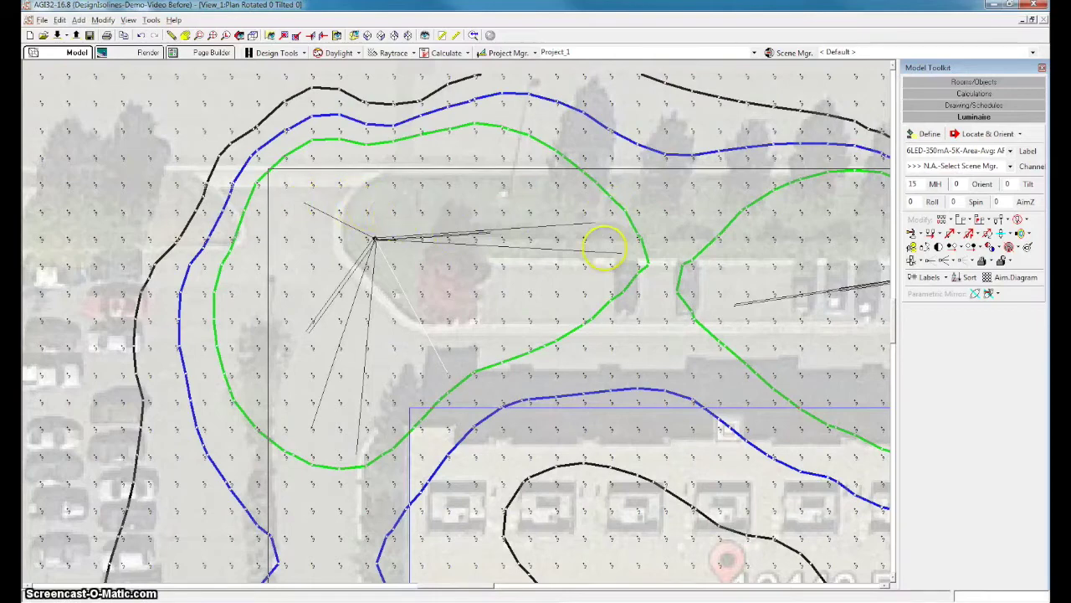
left_click_drag(616, 251, 624, 276)
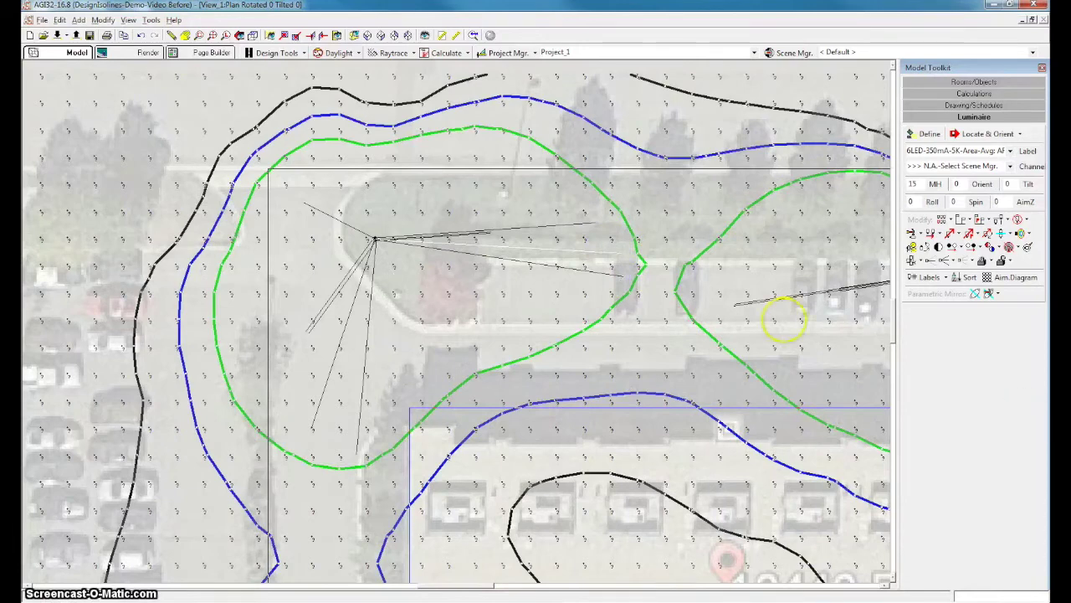
left_click(588, 224)
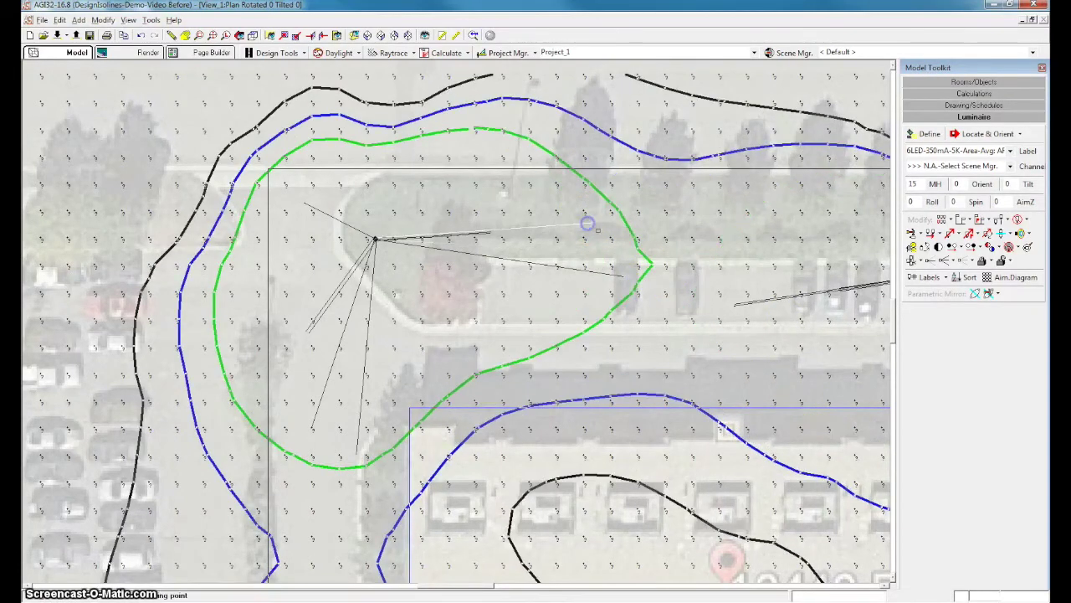
left_click_drag(622, 282, 624, 306)
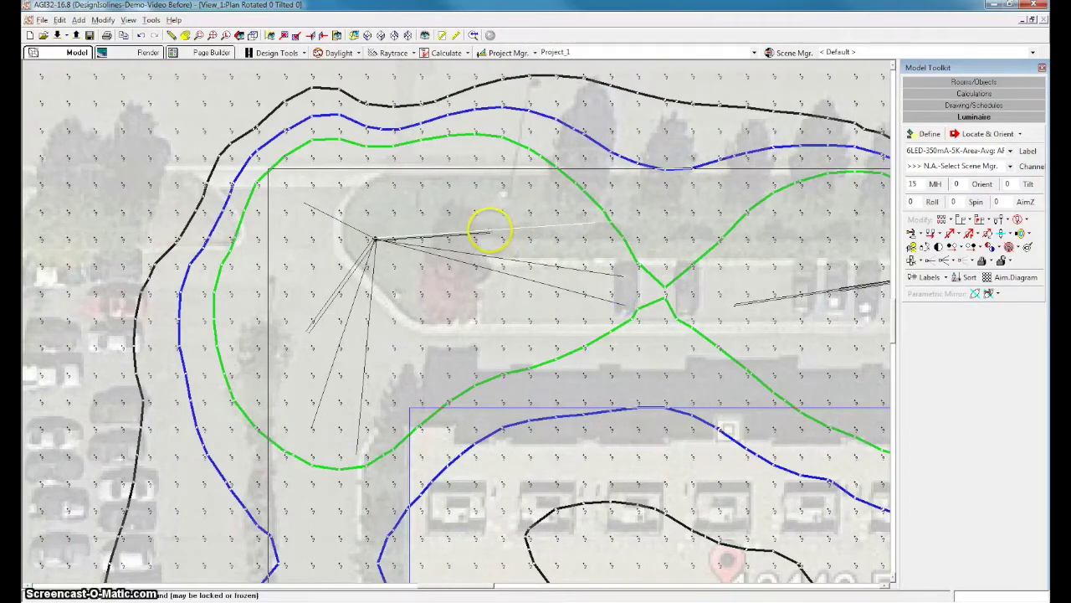
left_click(490, 230)
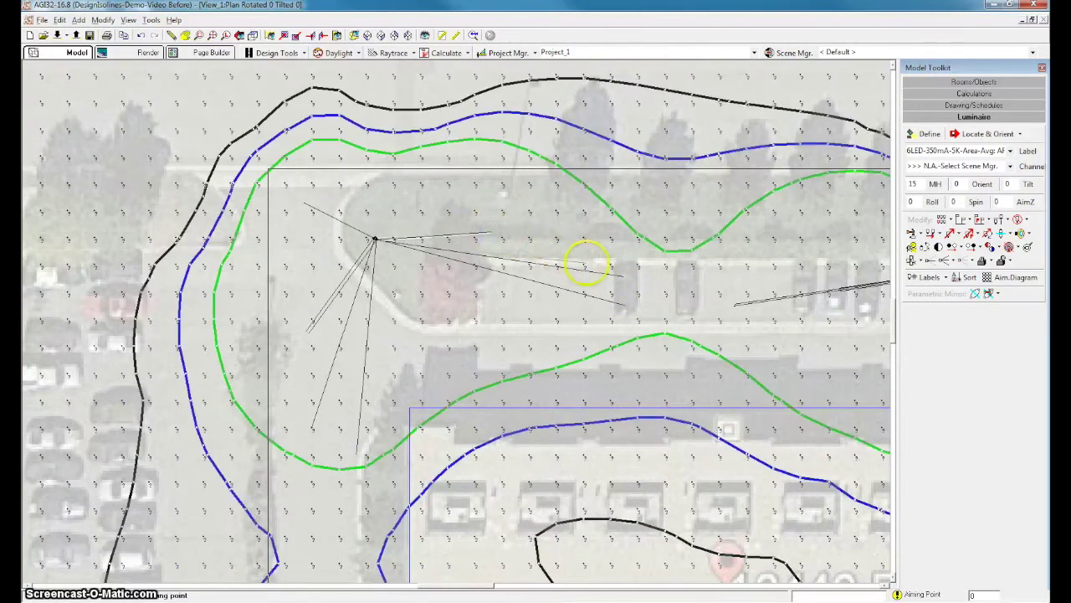
left_click(590, 266)
left_click(612, 290)
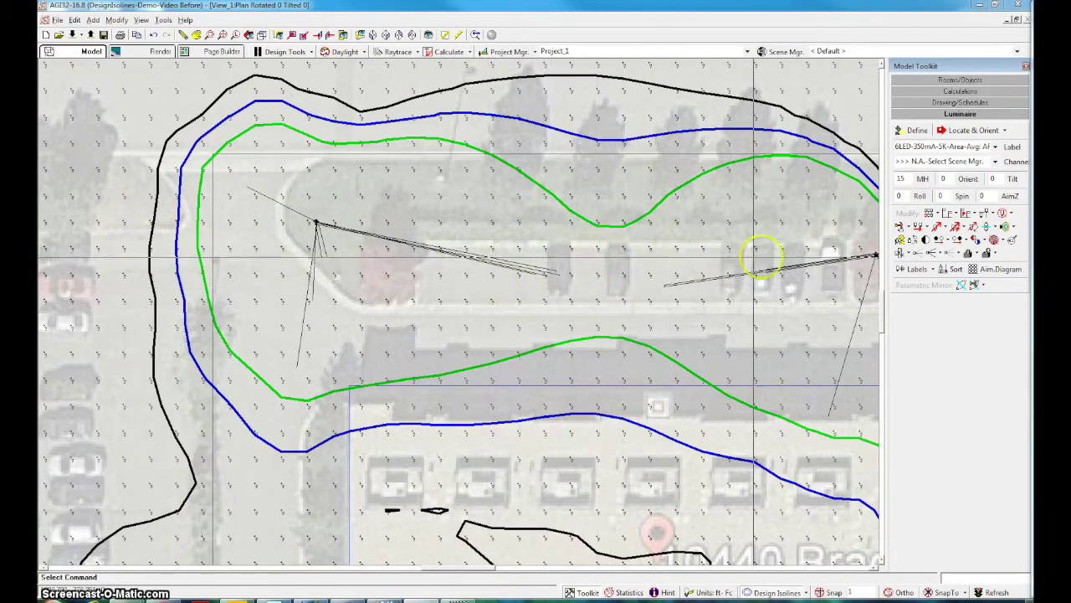
- Group the upper-left pole's modules, inserted at the pole with reference angle 320.006
left_click(904, 253)
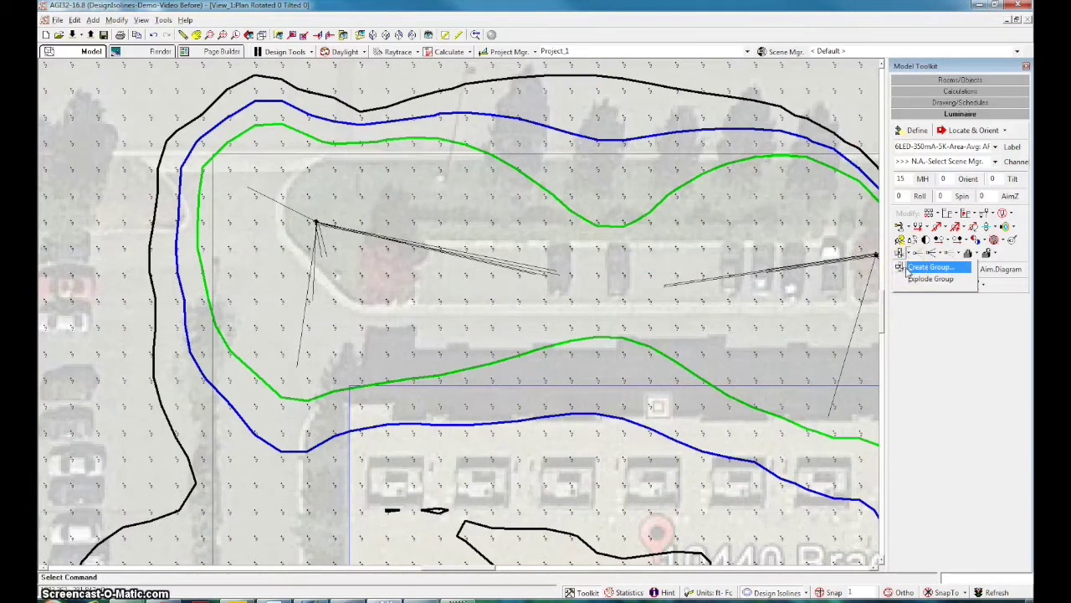
left_click(907, 268)
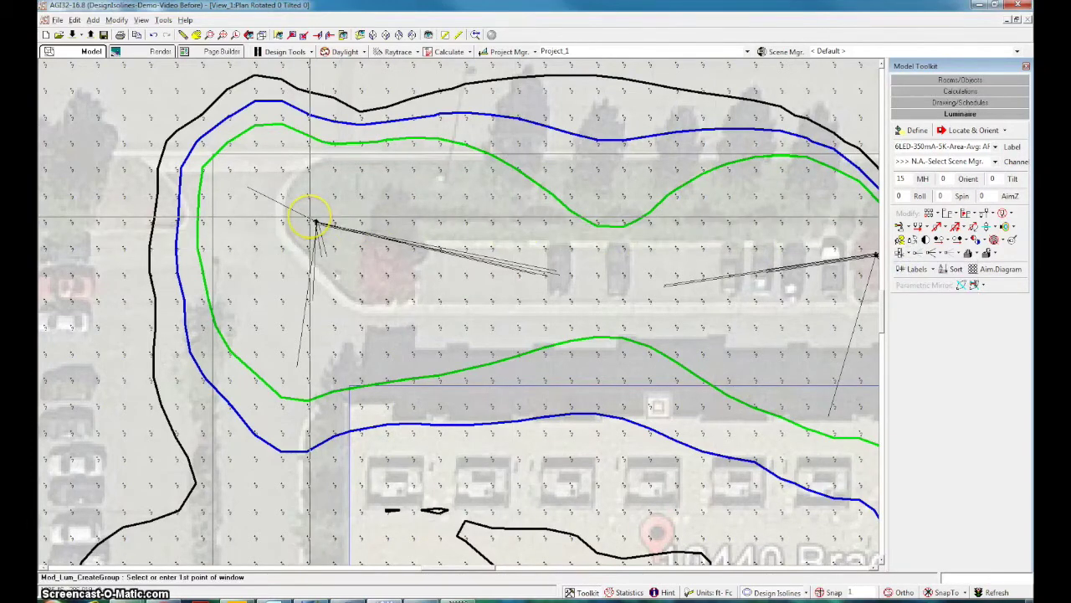
left_click(312, 222)
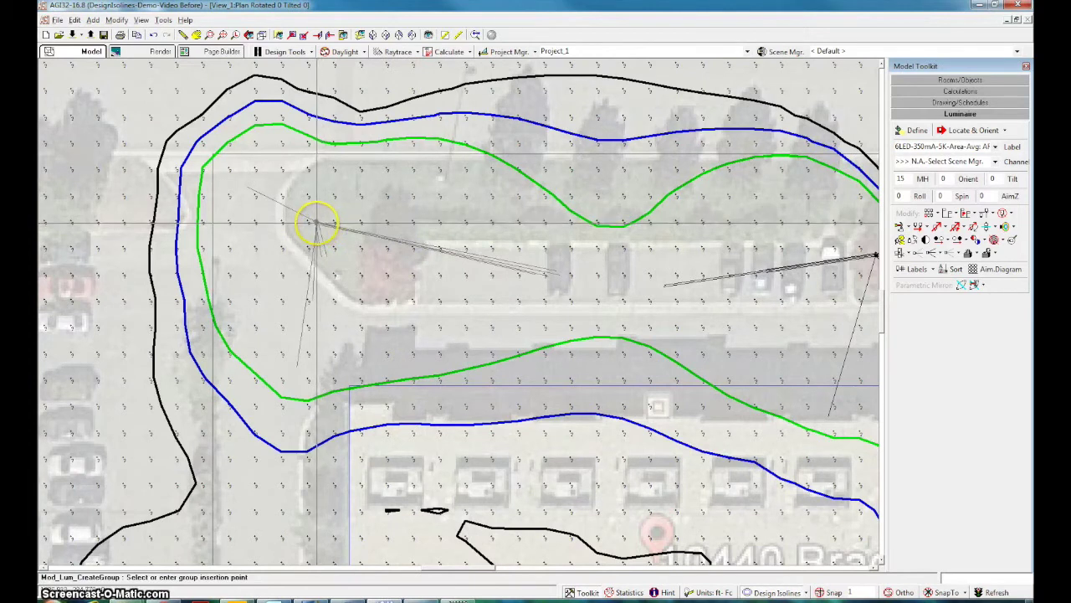
left_click(315, 222)
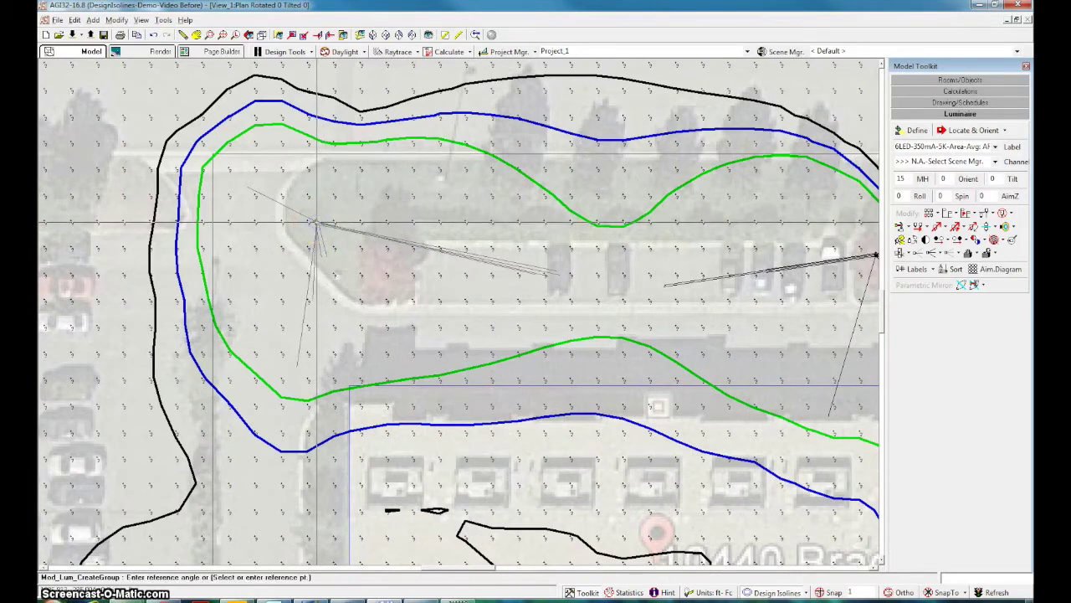
left_click(327, 232)
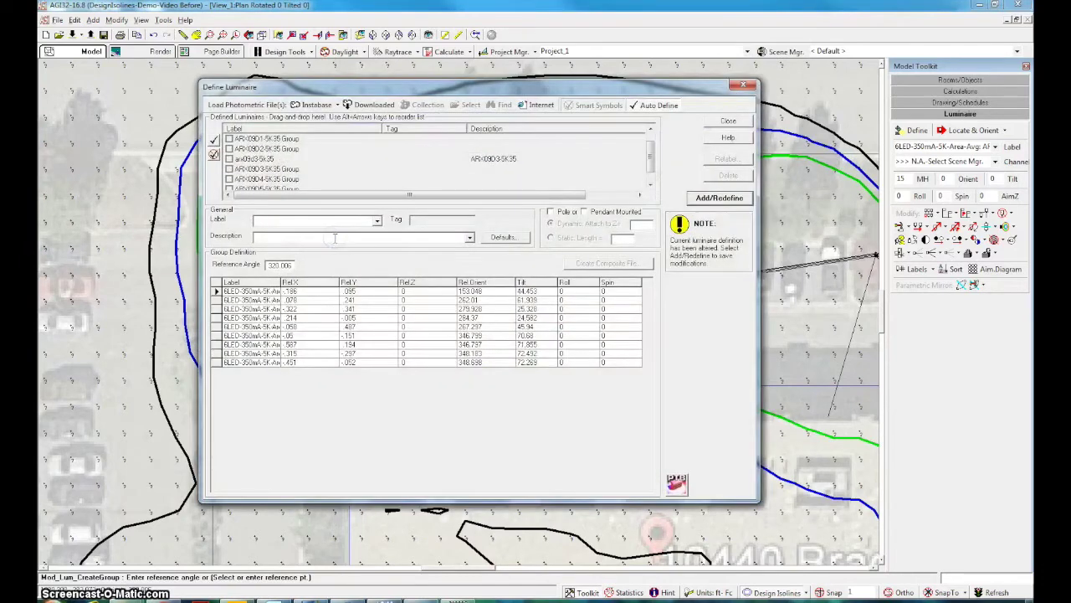
left_click(331, 238)
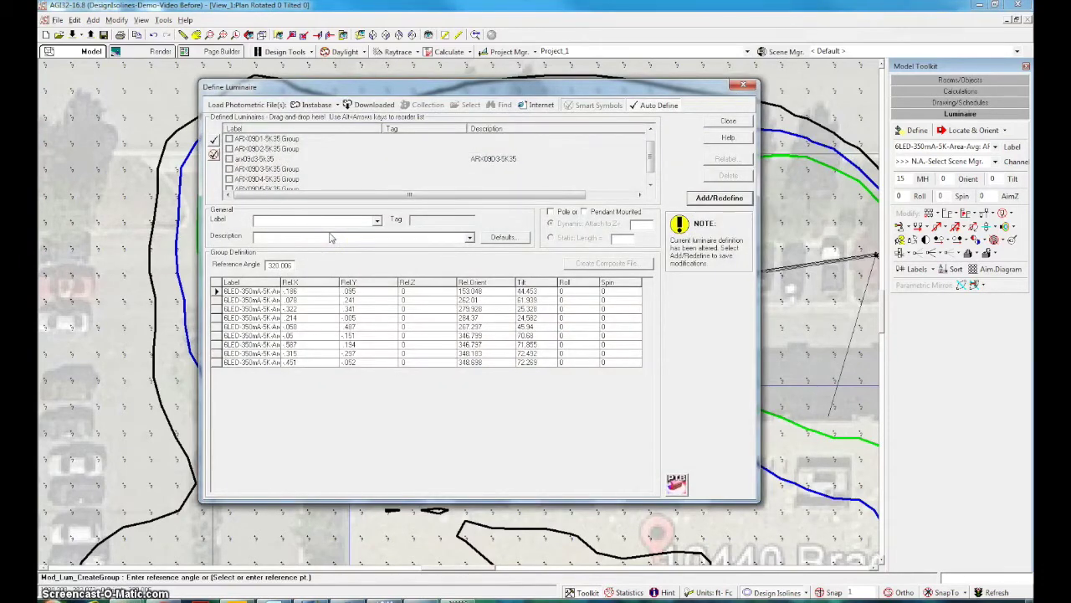
- Set the tilt of modules 6 through 9 to 70
left_click(544, 337)
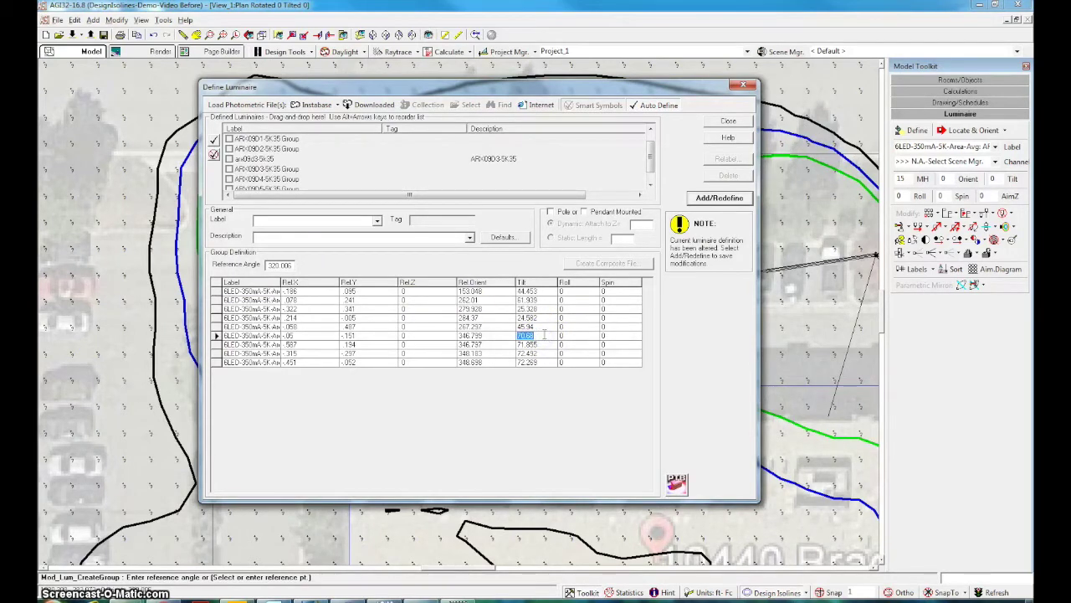
type("70")
left_click(540, 345)
type("70")
left_click(538, 353)
type("70")
left_click(536, 363)
type("70")
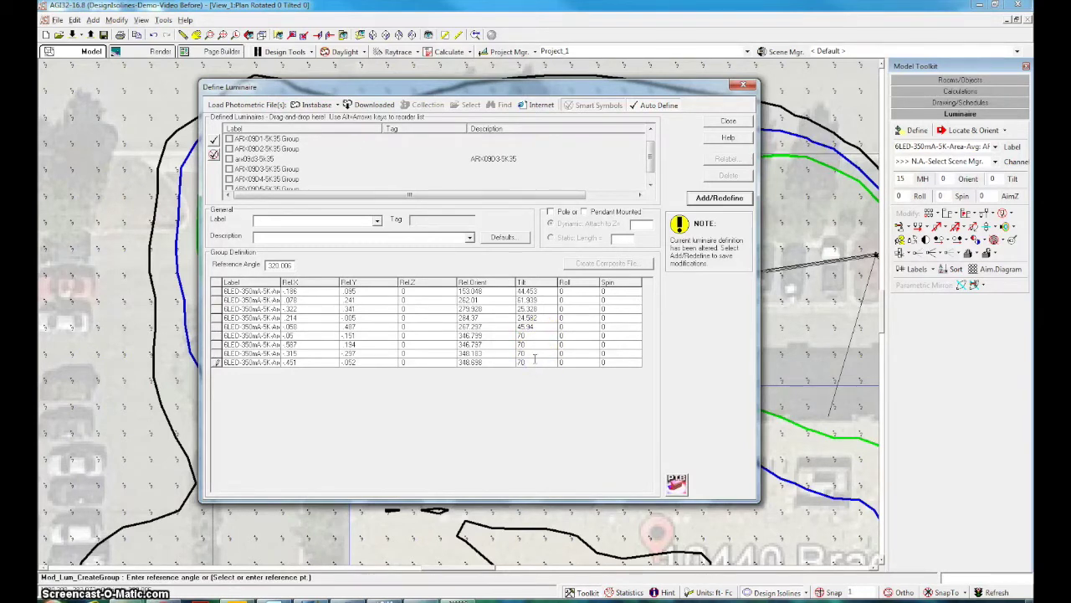
- Label the group Custom Type X Corner 1 and add it as a luminaire type
left_click(265, 220)
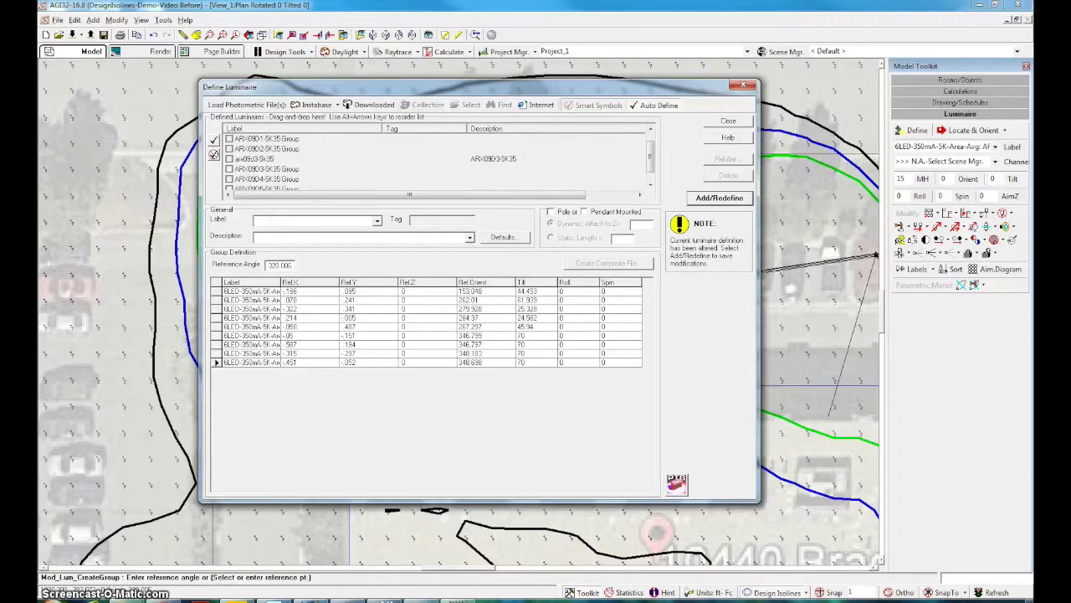
type("Custom Type X C")
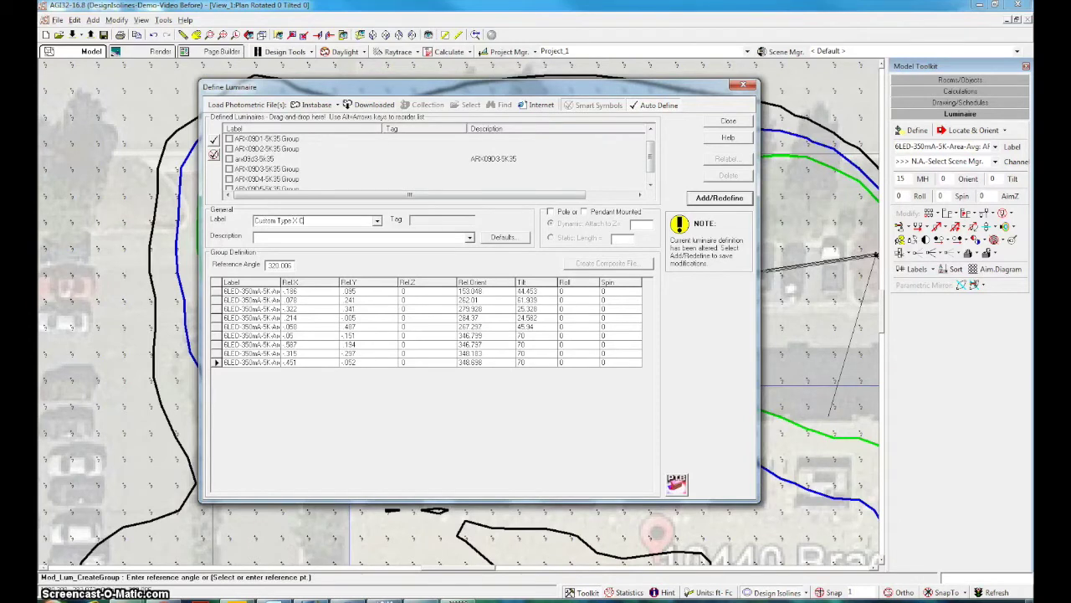
type("ner")
type(" I")
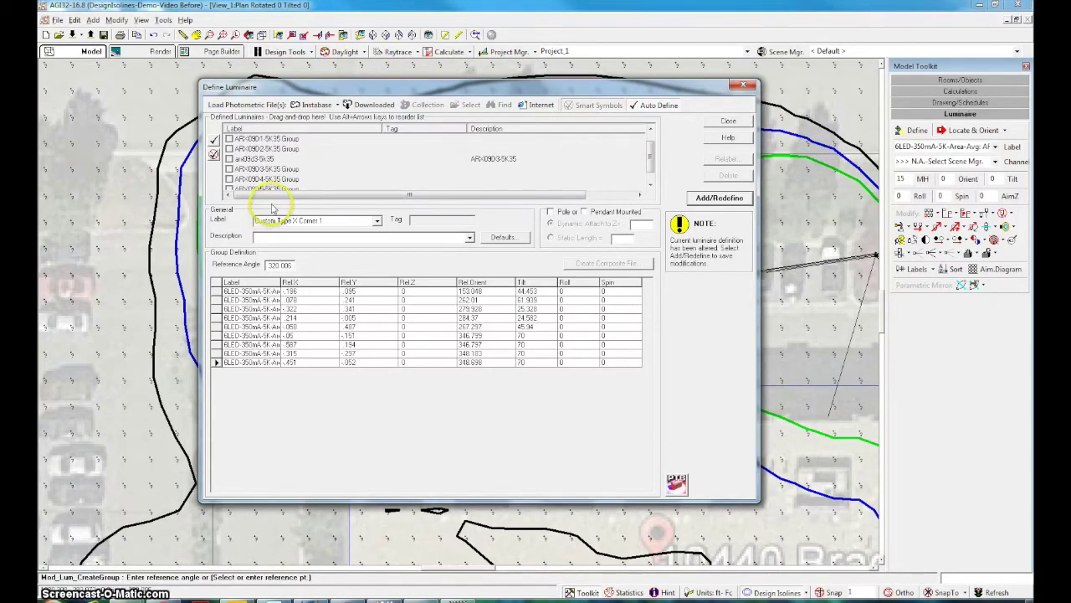
left_click(717, 199)
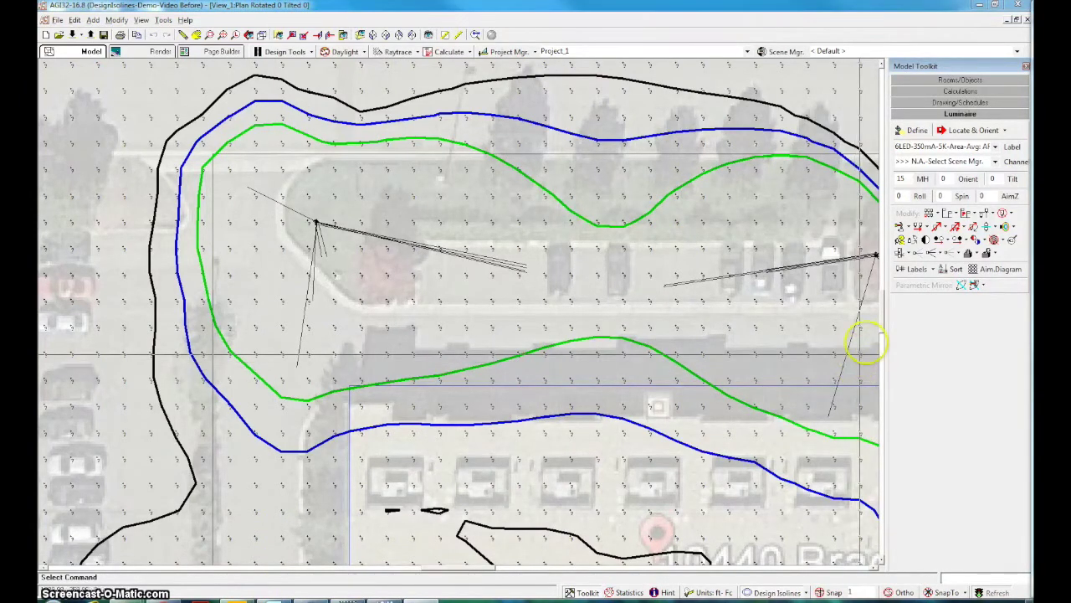
- Select Custom Type X Corner 1 in Define Luminaire and start a composite file
left_click(918, 131)
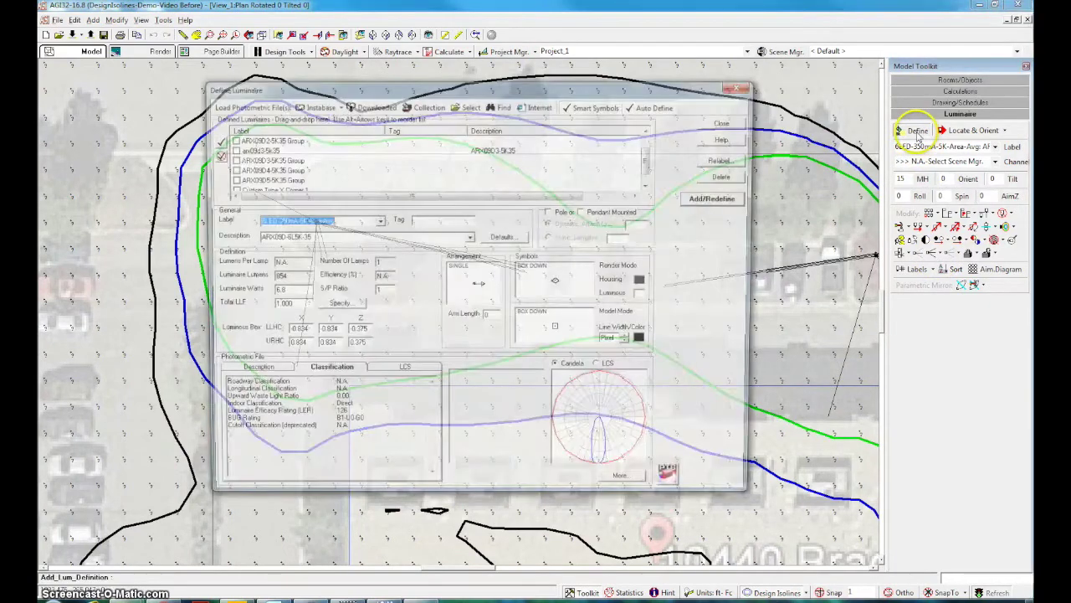
left_click(650, 184)
left_click(318, 177)
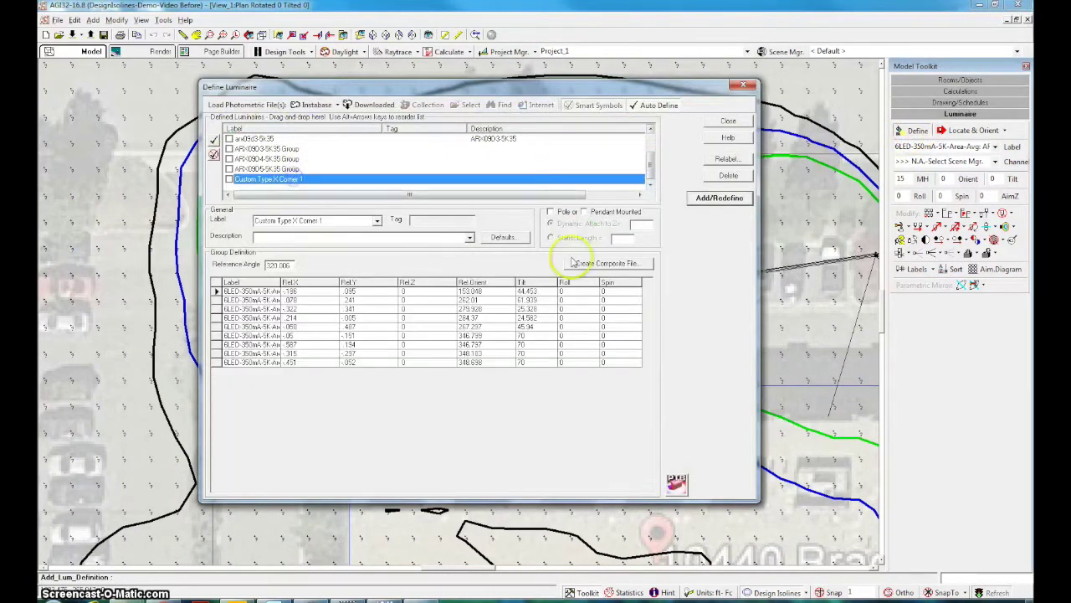
left_click(597, 265)
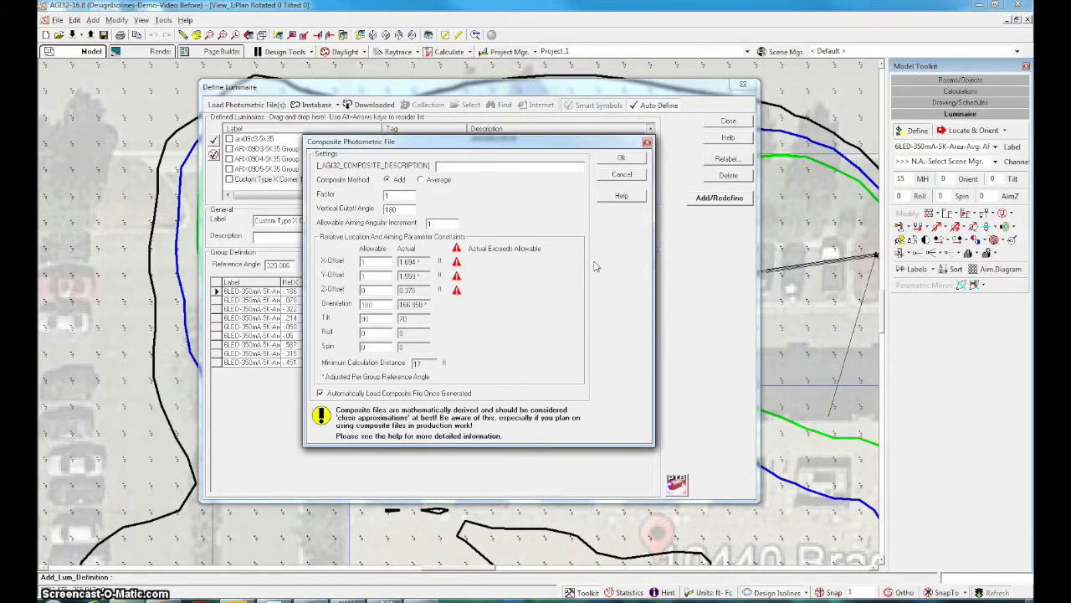
left_click(595, 264)
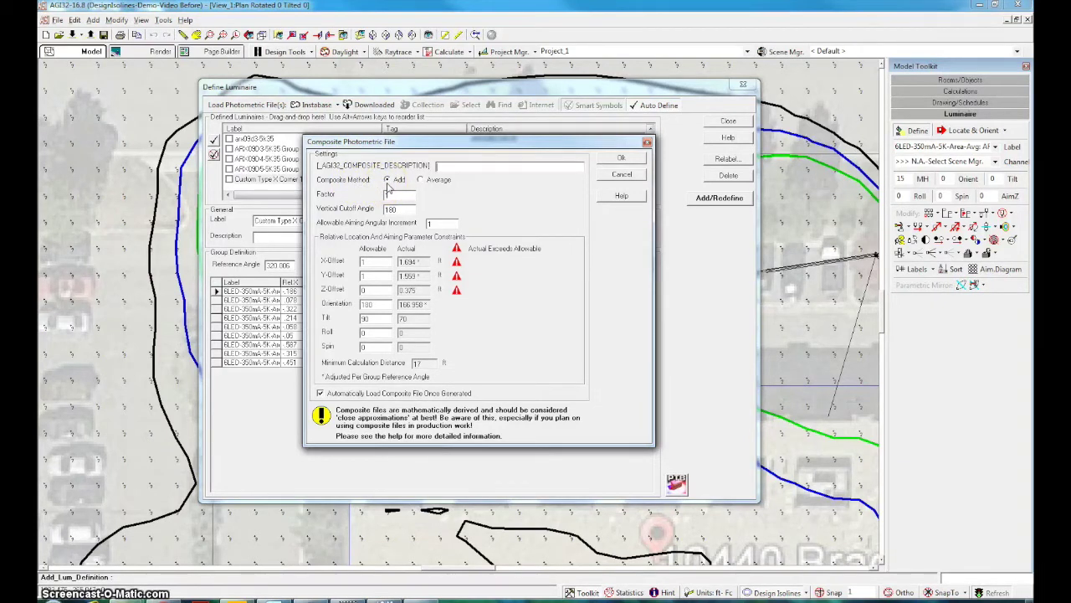
type("1")
- Set cutoff 87.5, aiming increment 2.5, offsets 1.694/1.559/0.375, and accept
double_click(390, 209)
type("87.5")
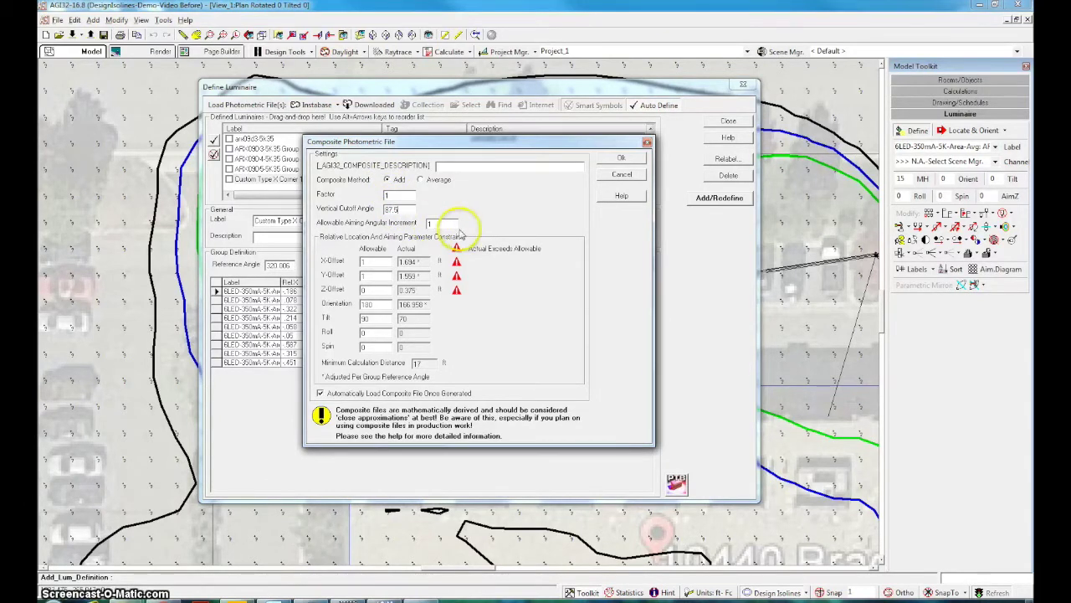
double_click(444, 222)
type("2.5")
double_click(376, 262)
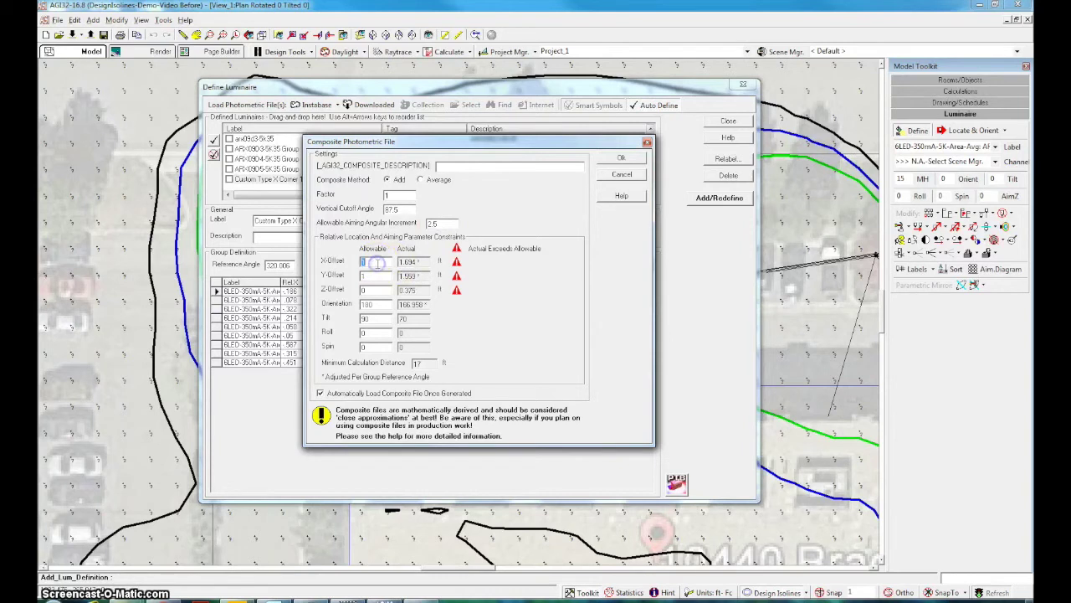
double_click(433, 224)
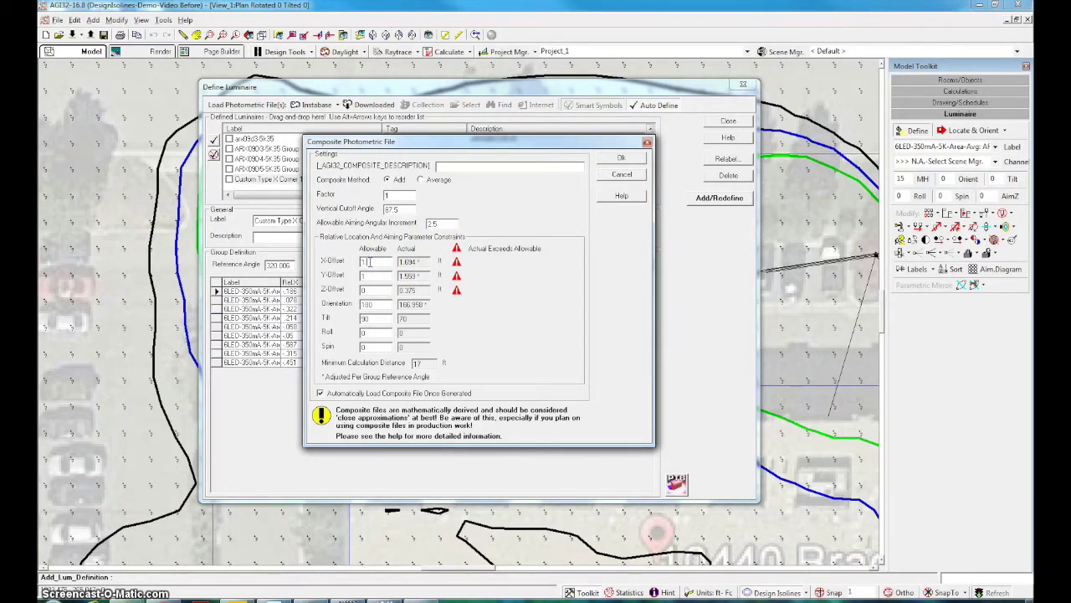
double_click(411, 262)
double_click(381, 277)
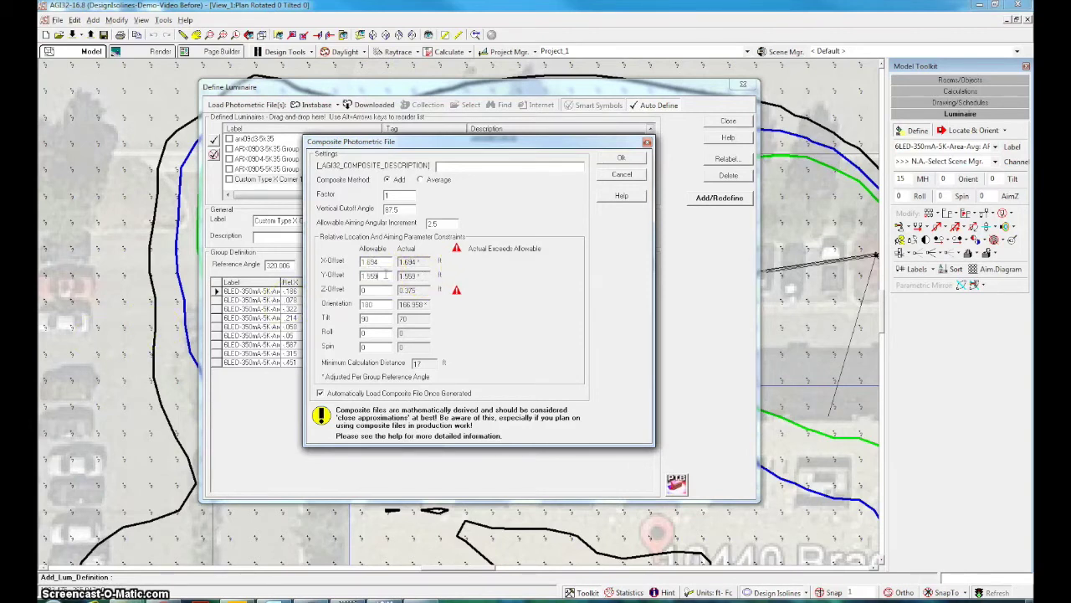
left_click(381, 290)
type(".375")
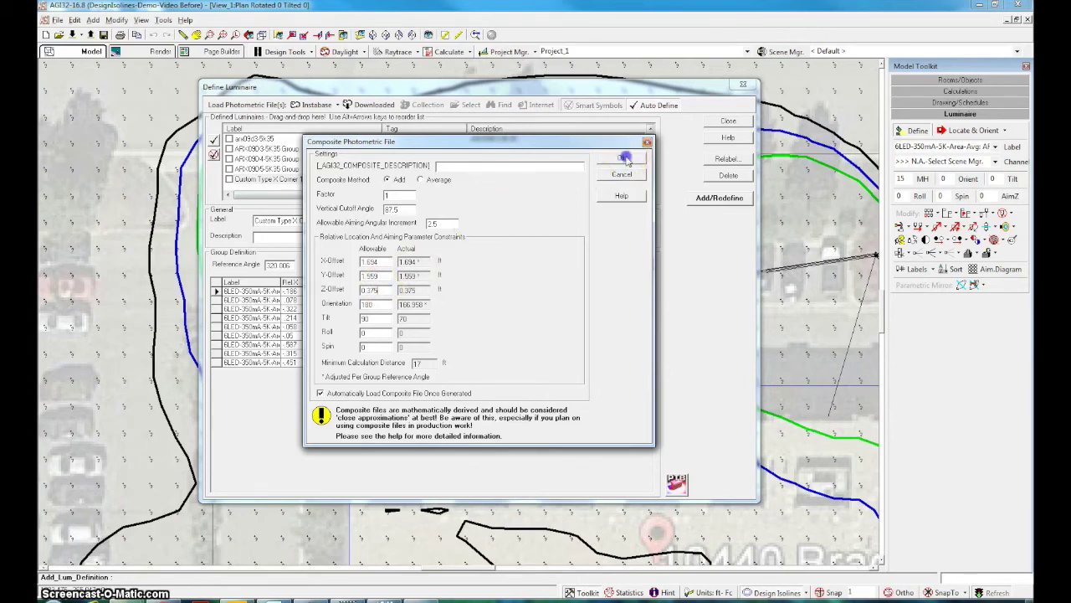
left_click(621, 157)
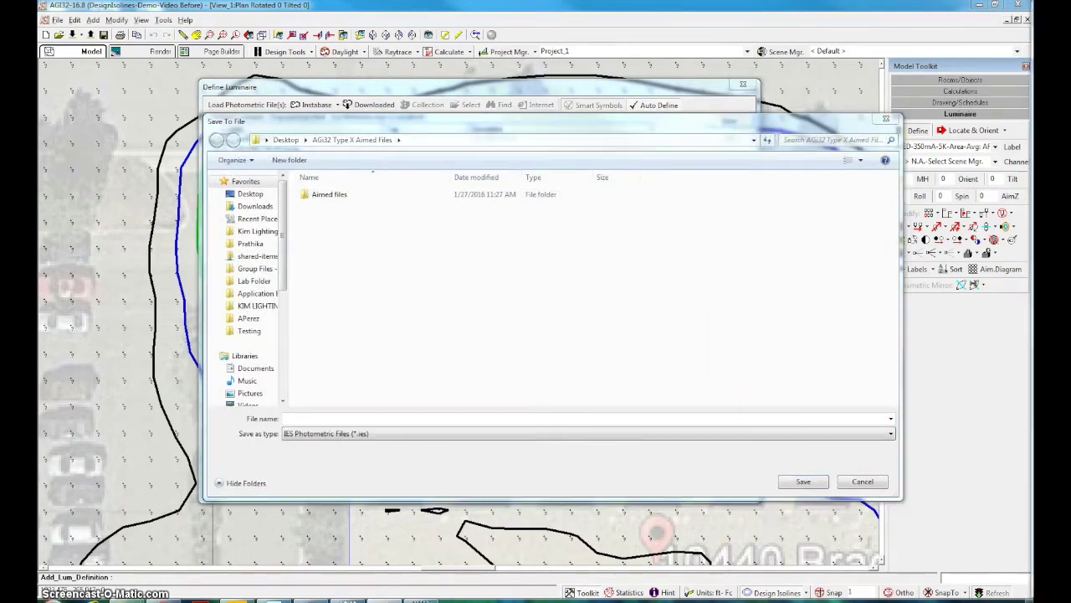
- Save the composite as Custom Type X Corner 1 IES with the BOX DOWN LS symbol
left_click(406, 419)
type("Cust")
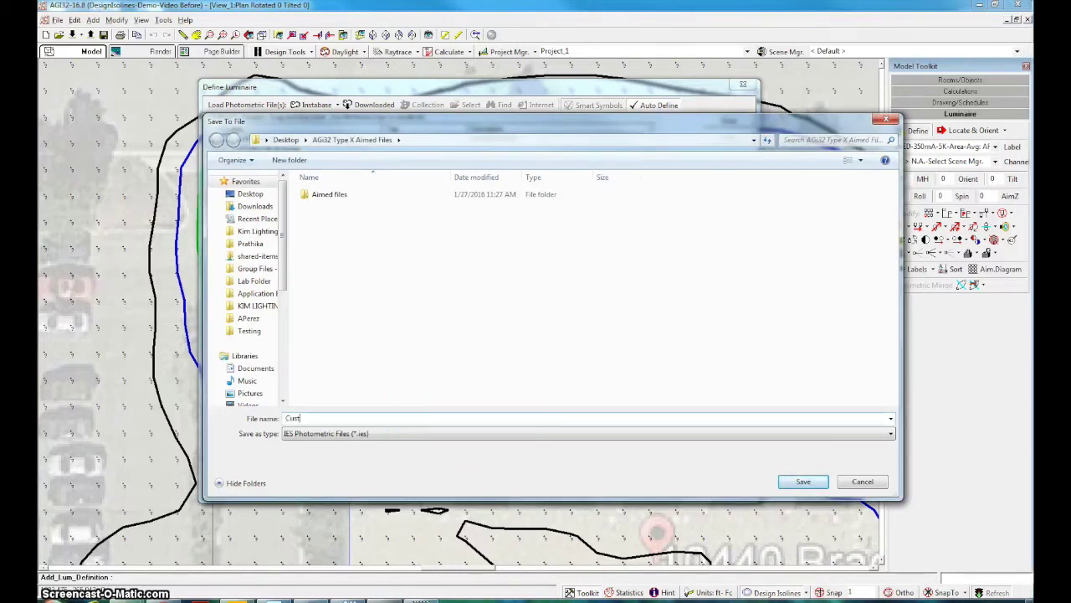
type("Typ")
type("ner")
type("IES")
key("Return")
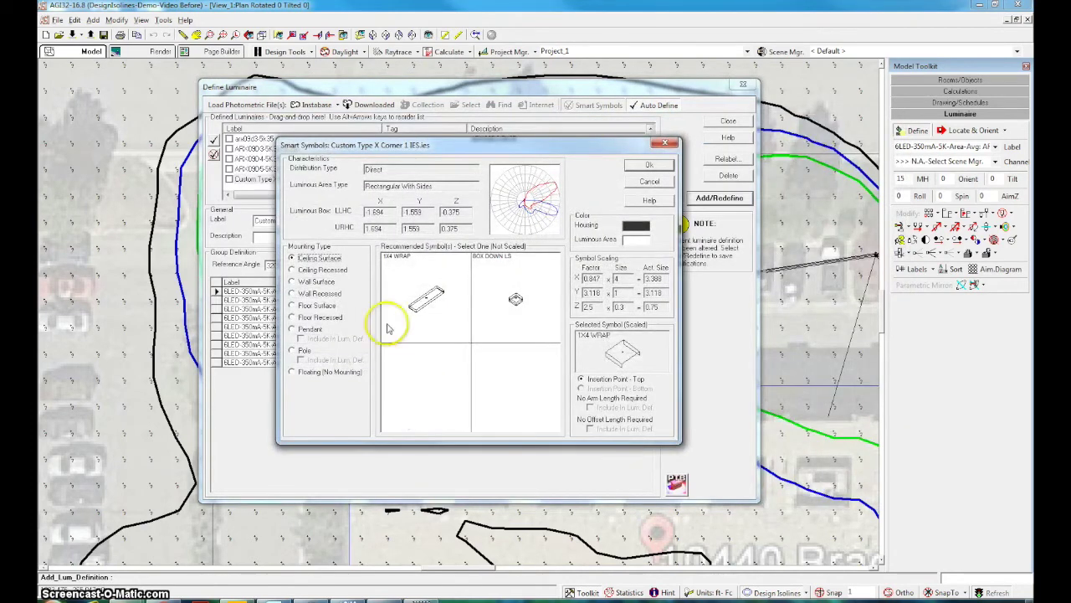
double_click(498, 313)
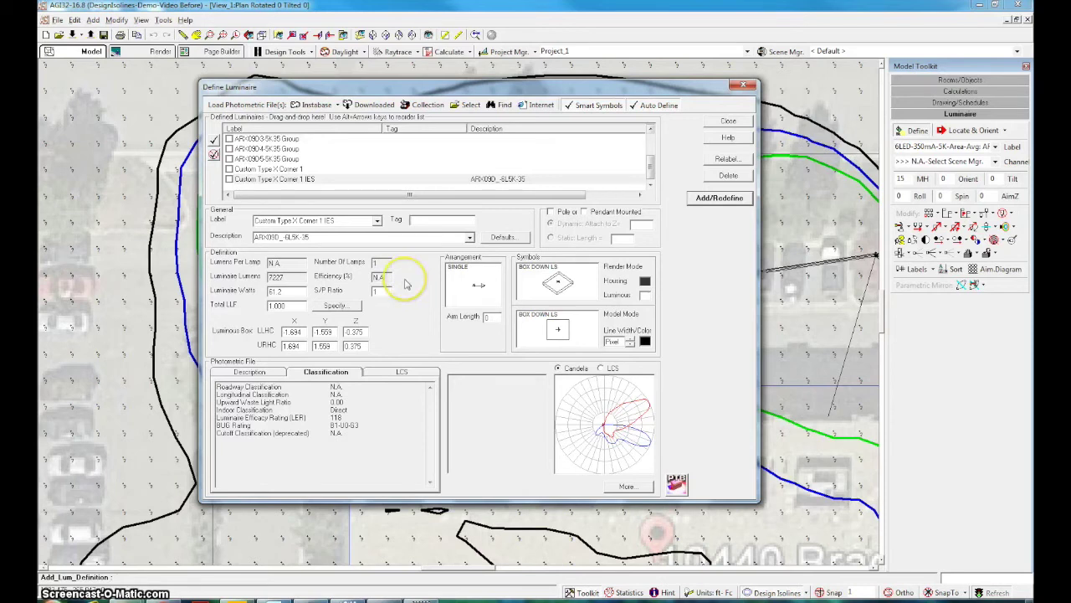
- Review the composite's description, 7227 lumens, module aim lines and B1-U0-G3 BUG rating
left_click(258, 373)
left_click(317, 237)
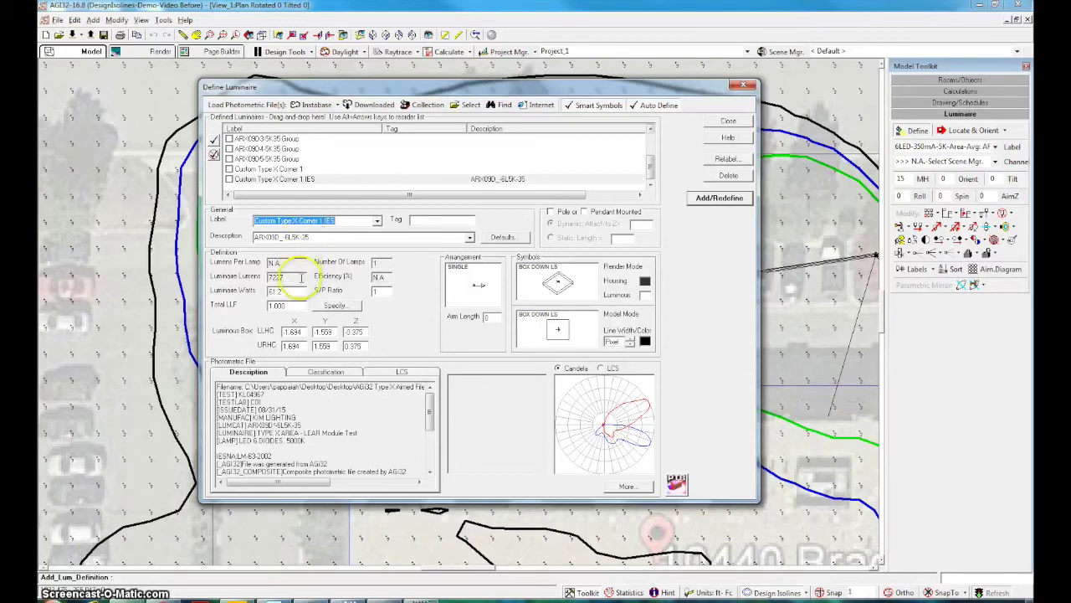
double_click(297, 277)
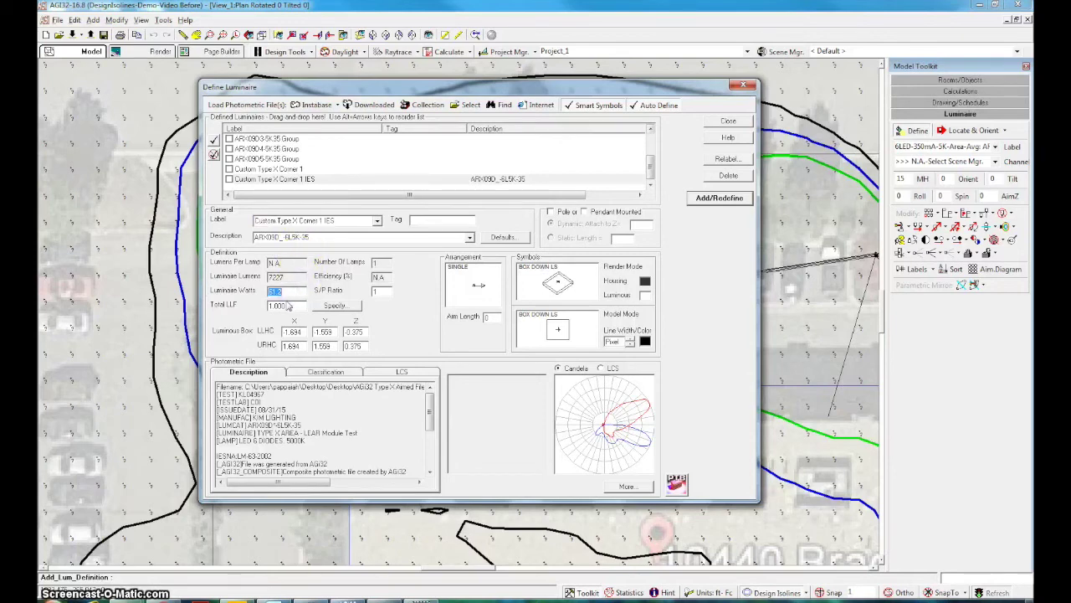
left_click(432, 427)
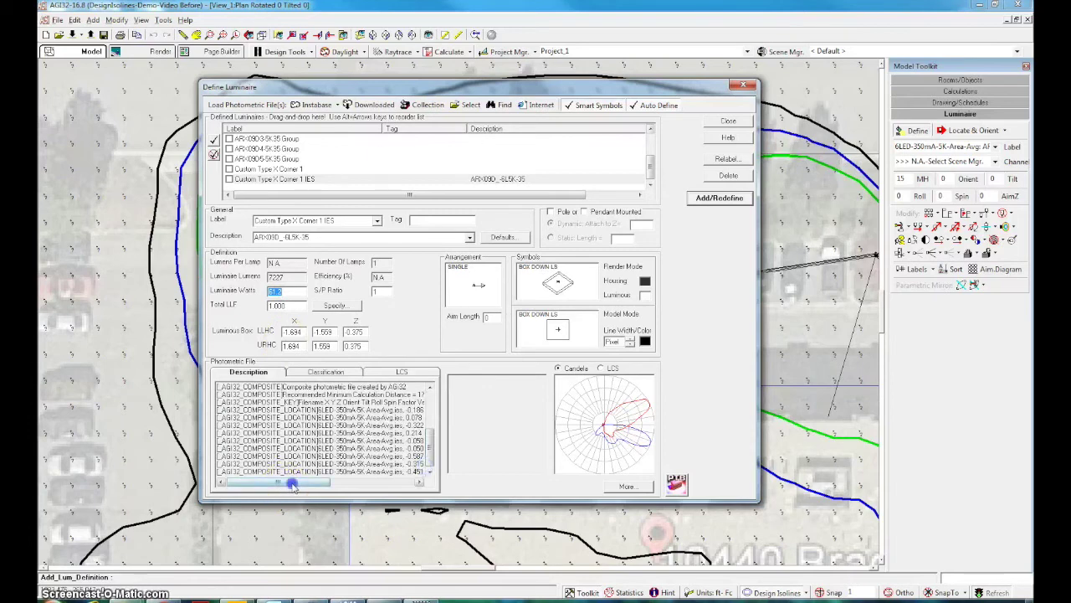
left_click_drag(289, 484, 334, 484)
left_click_drag(377, 410, 424, 473)
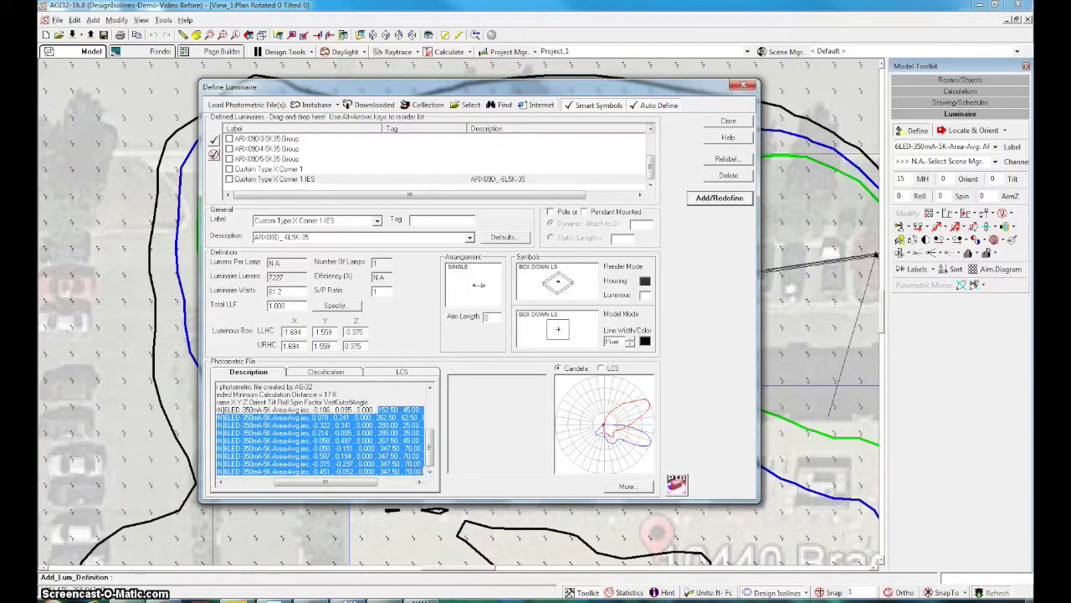
left_click(327, 373)
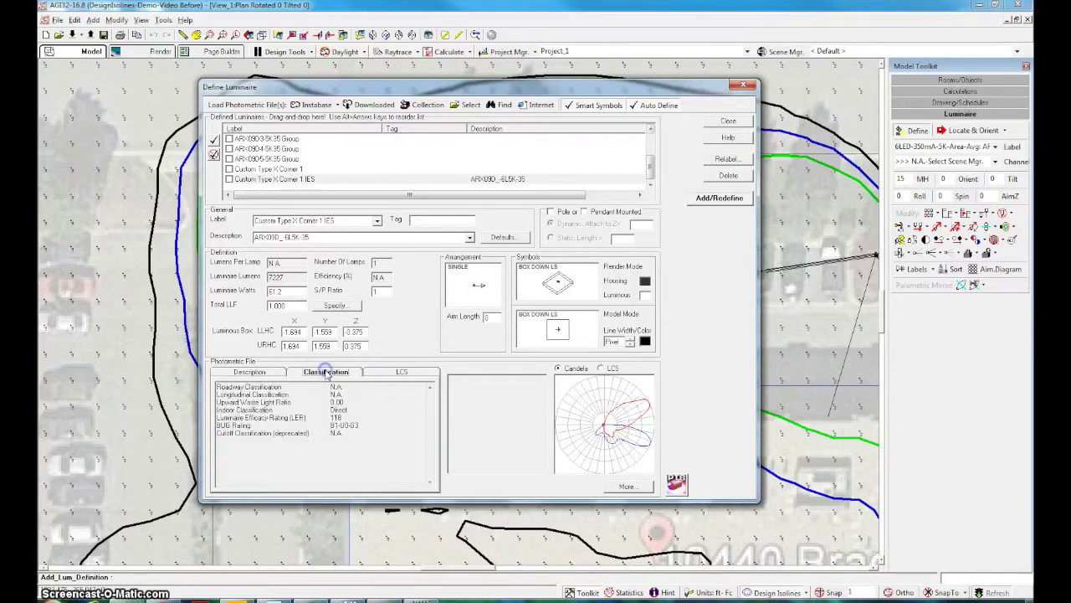
left_click_drag(361, 425, 328, 425)
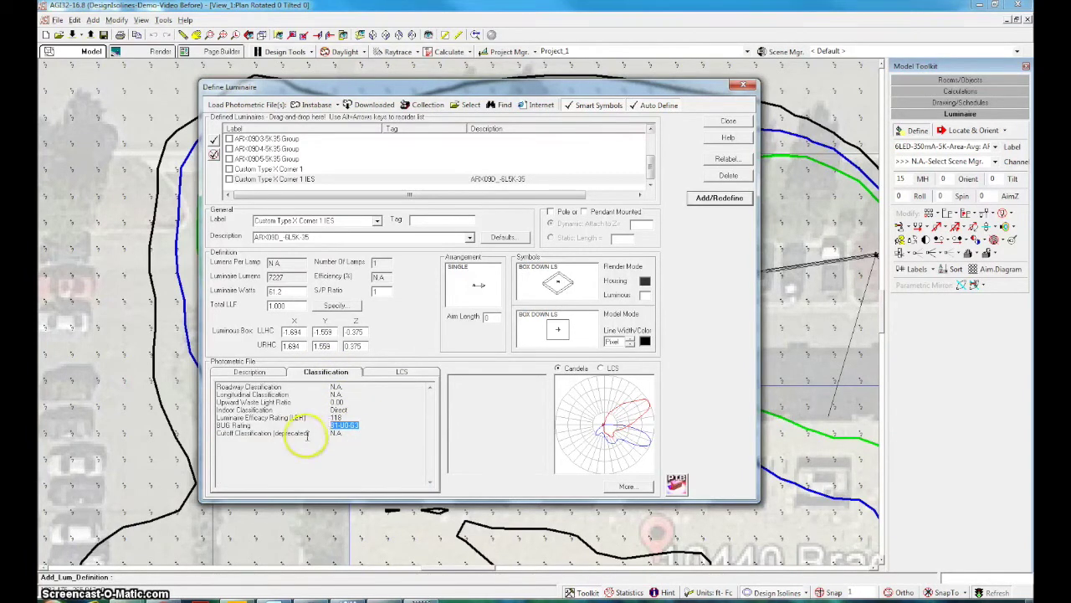
- Set the total light loss factor to 0.90 and save the luminaire definition
double_click(285, 306)
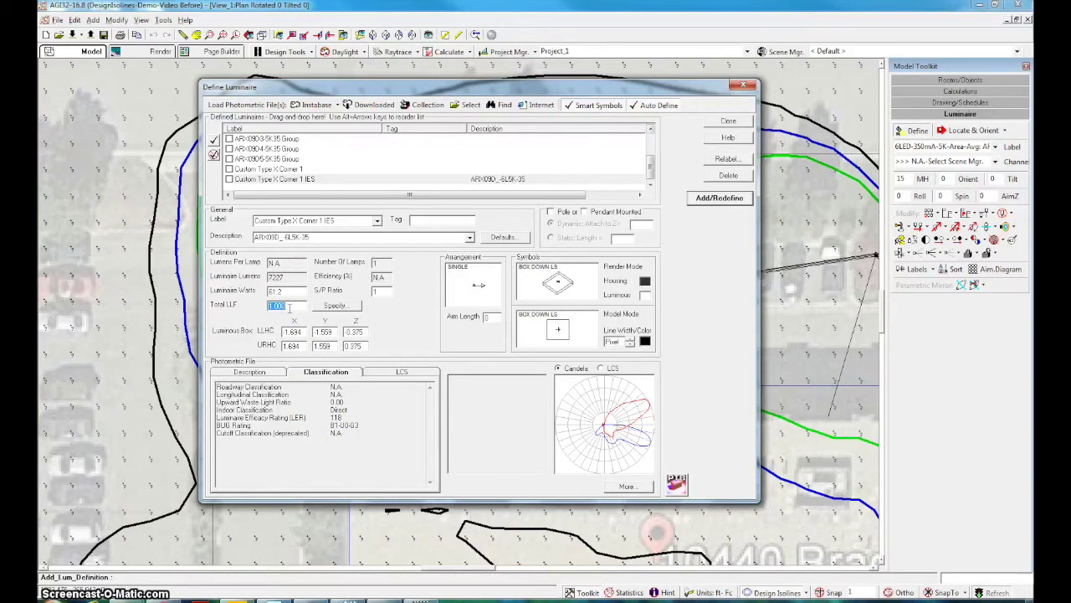
type("0")
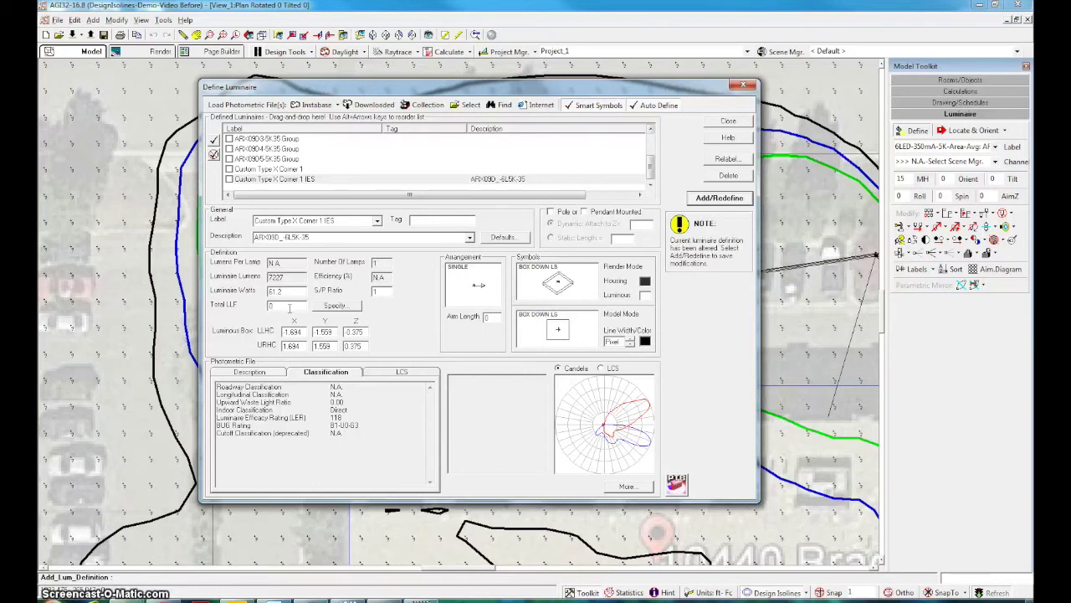
type(".90")
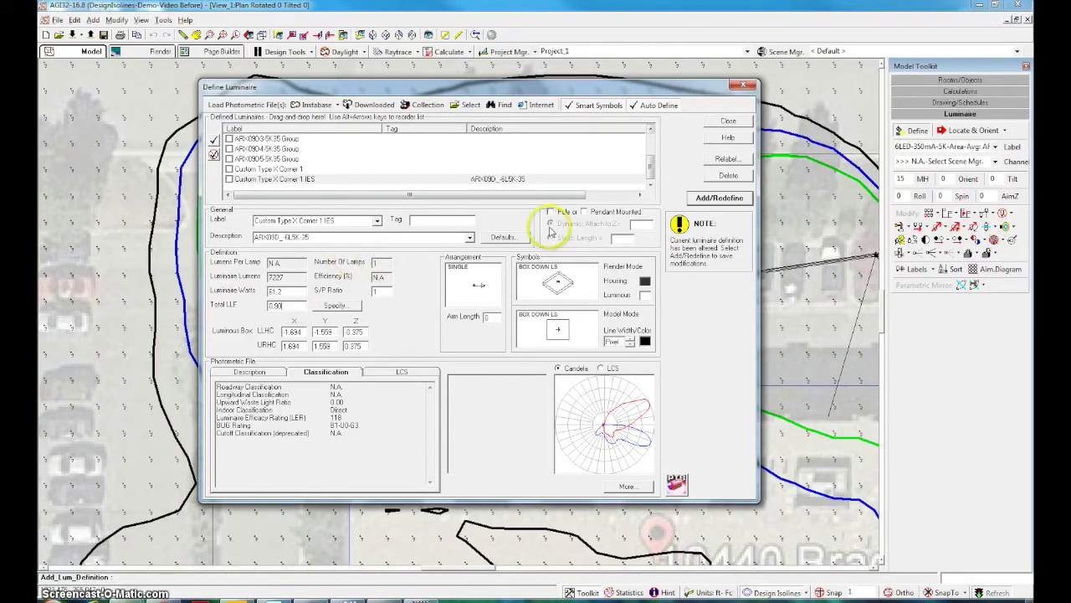
left_click(707, 204)
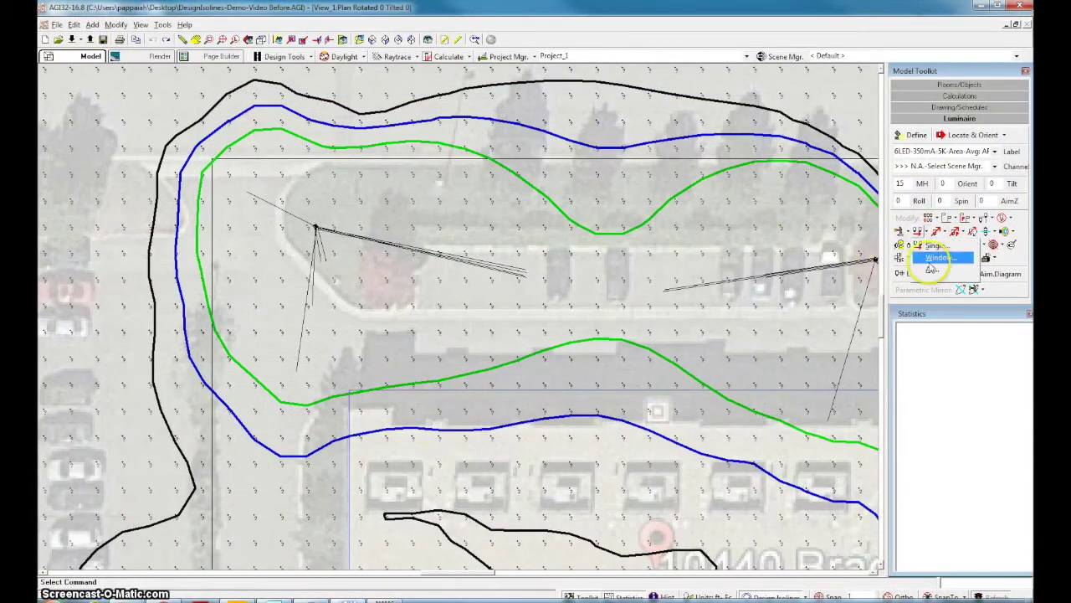
- Swap the left pole's grouped modules for the Custom Type X Corner 1 IES luminaire
left_click(929, 259)
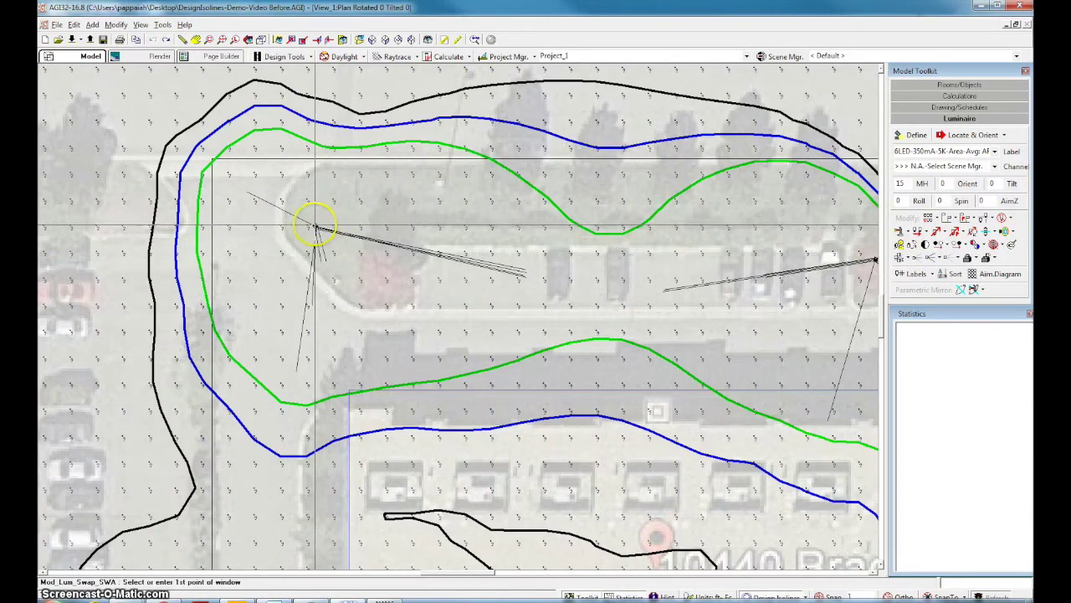
left_click(308, 225)
left_click(329, 245)
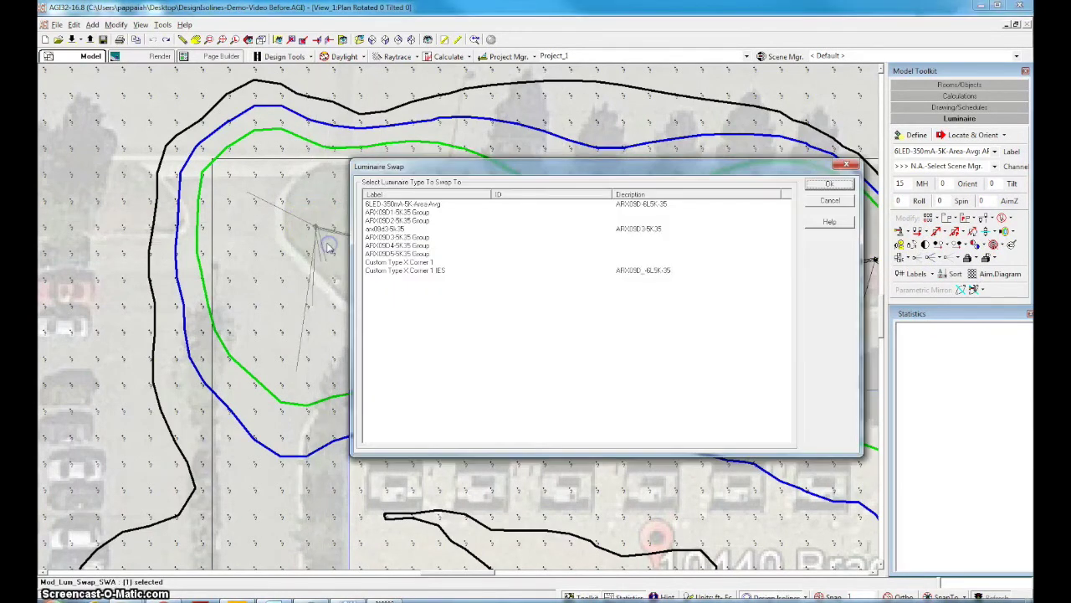
left_click(430, 270)
double_click(428, 271)
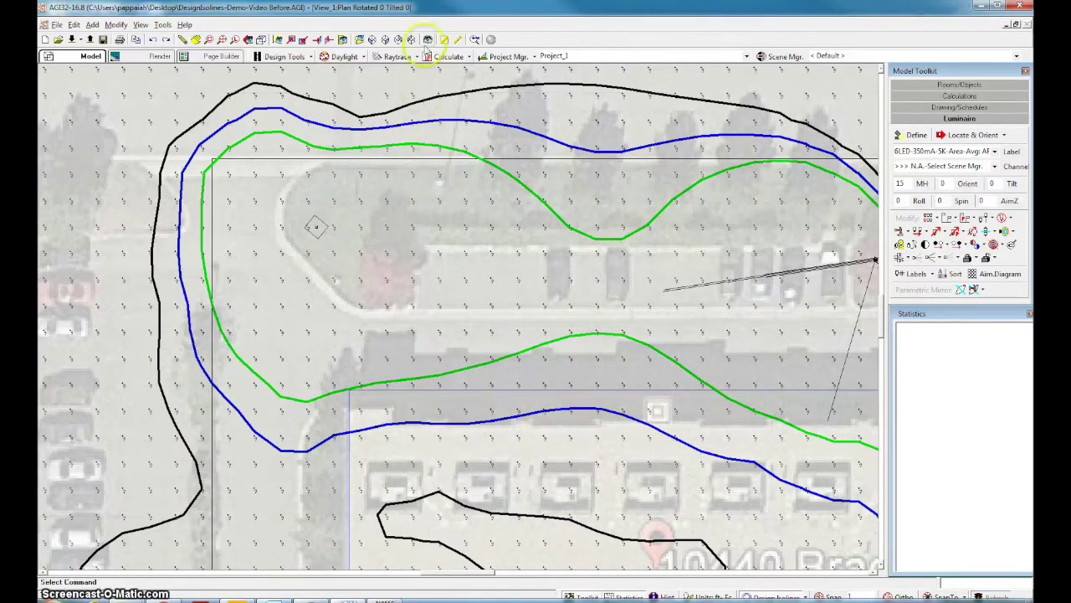
- Start the site radiosity calculation with the composite corner luminaire in place
left_click(436, 63)
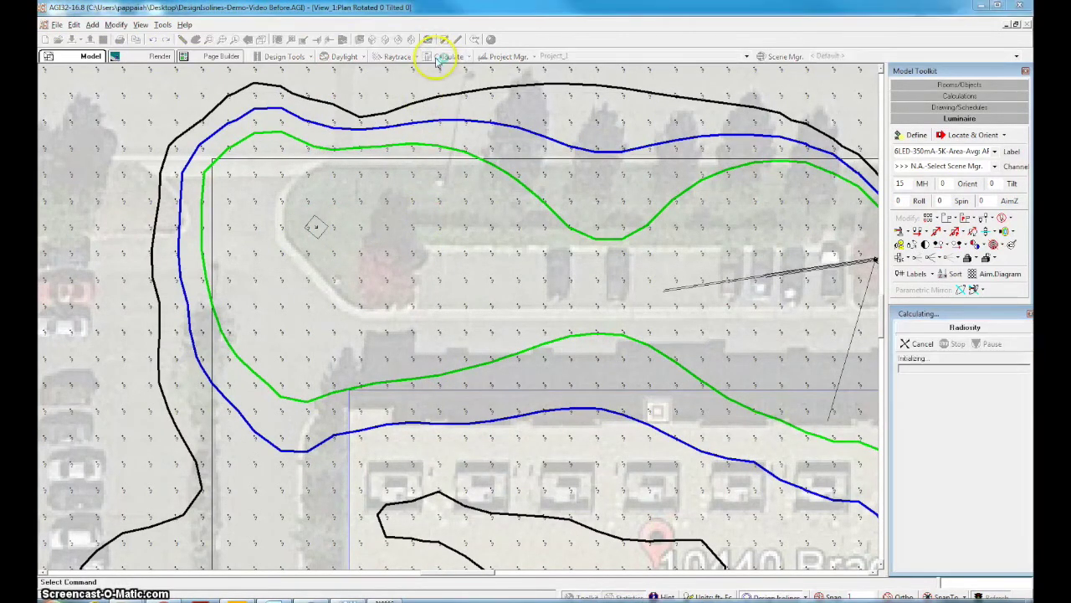